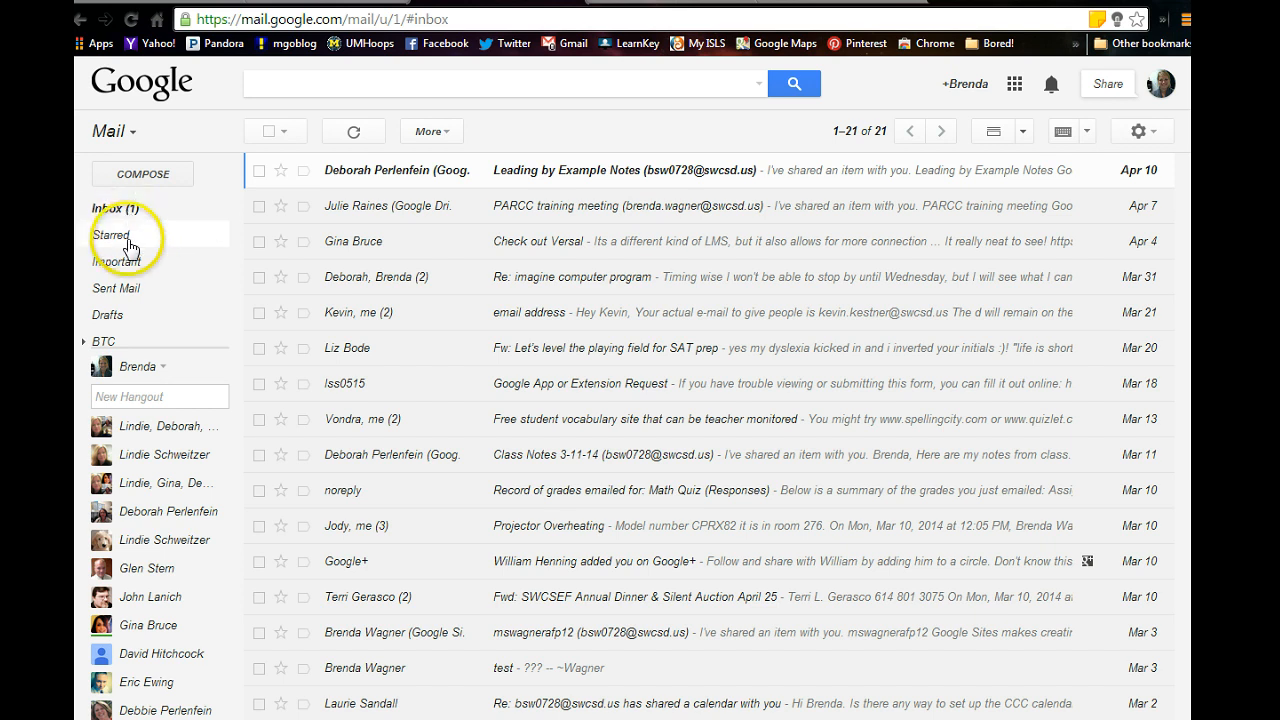
- Star the "PARCC training meeting", "email address" and "Class Notes 3-11-14" messages and view the starred mail
{"action": "mouse_move", "coordinate": [130, 234]}
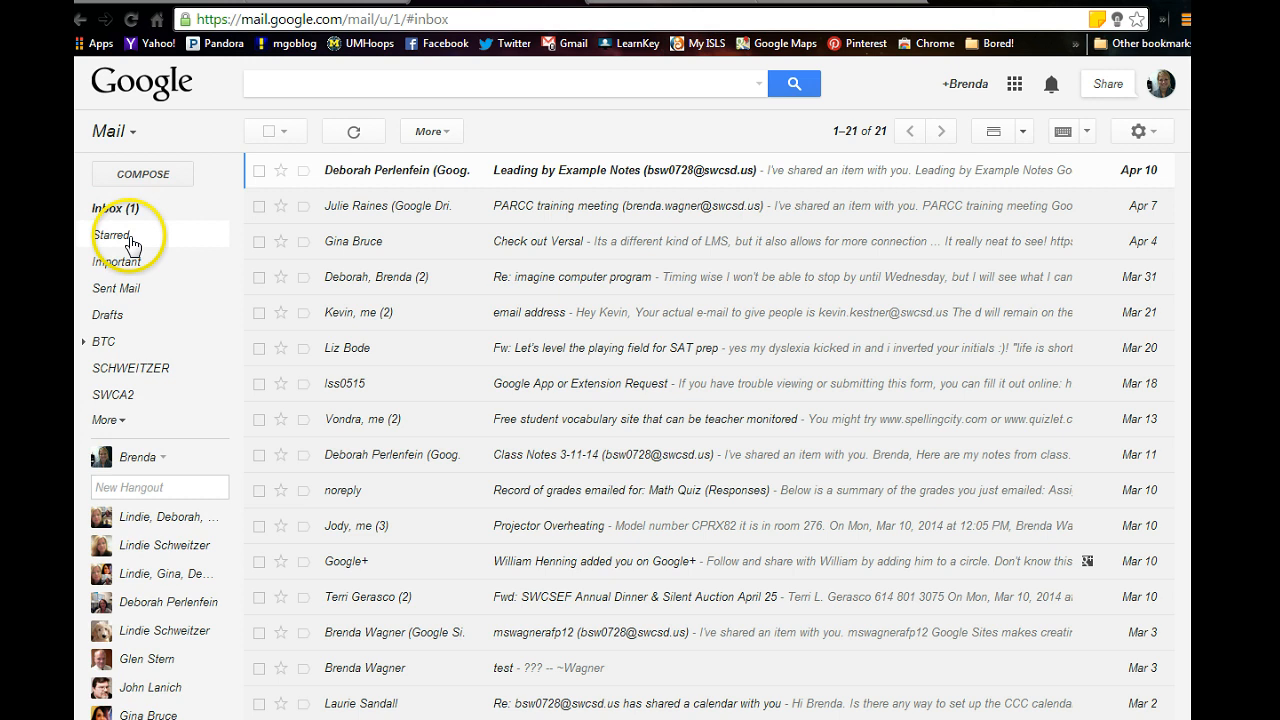
{"action": "left_click", "coordinate": [281, 207]}
{"action": "left_click", "coordinate": [281, 312]}
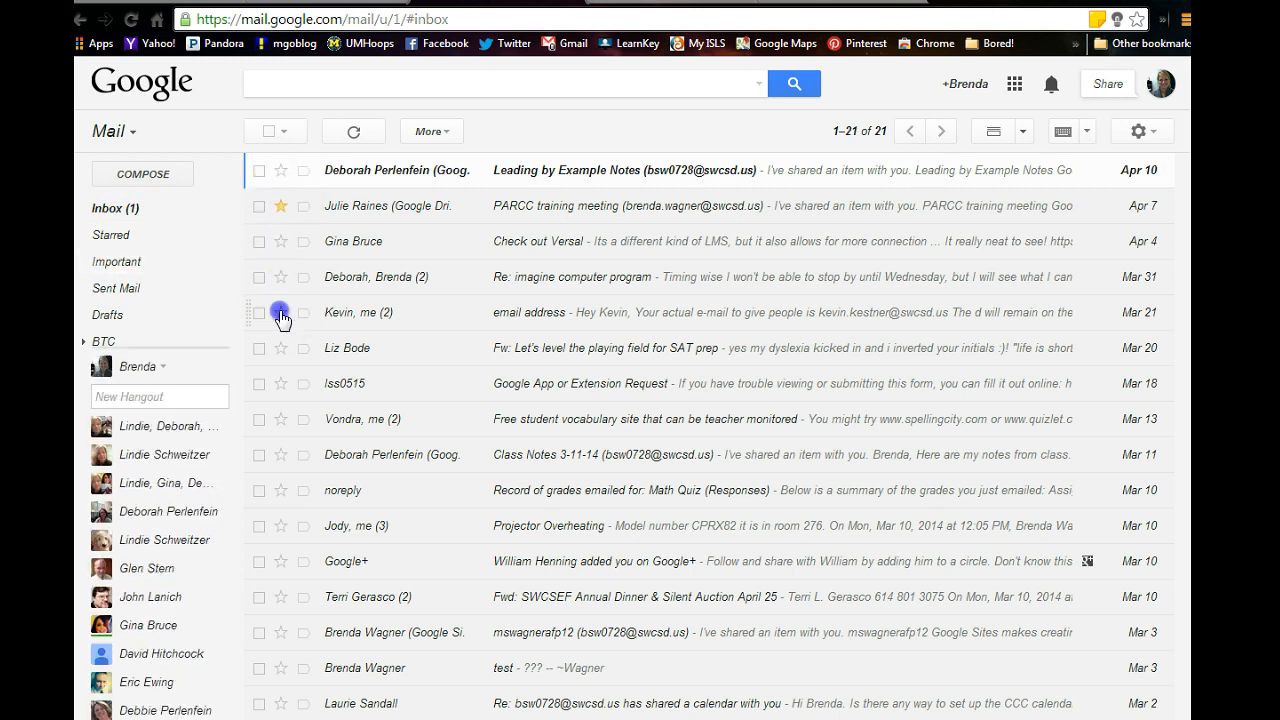
{"action": "left_click", "coordinate": [281, 455]}
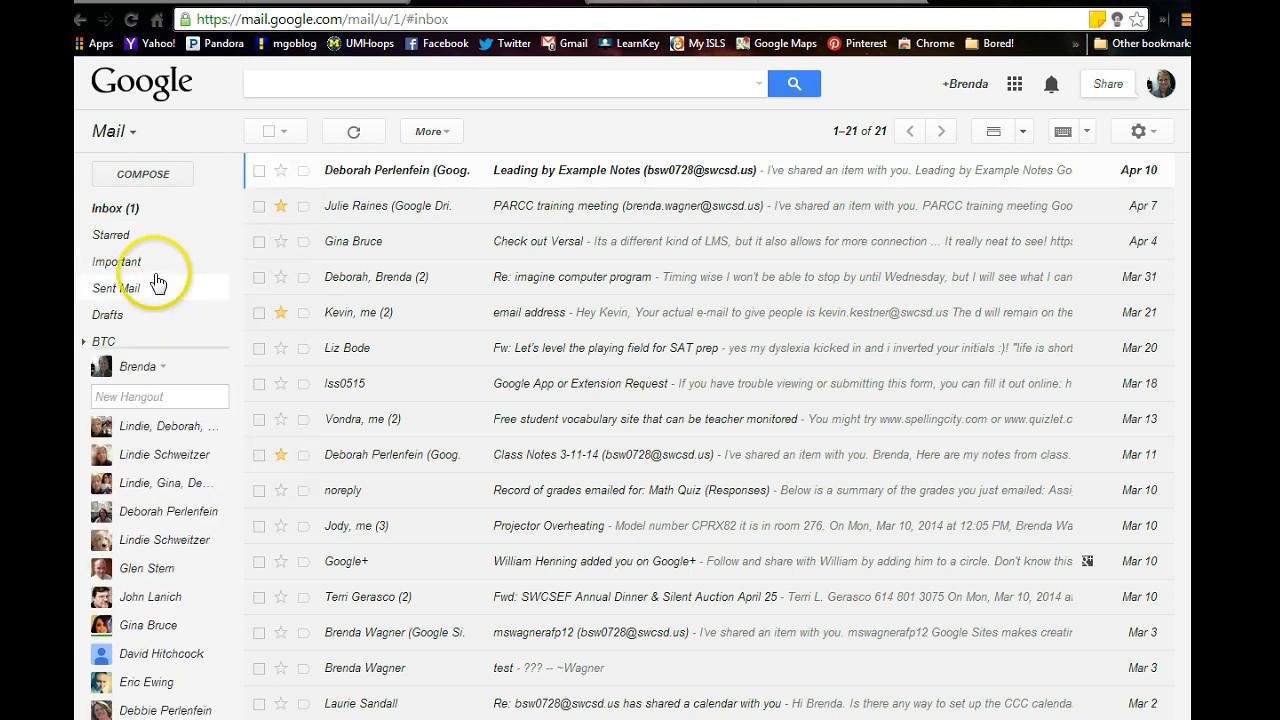
{"action": "left_click", "coordinate": [112, 236]}
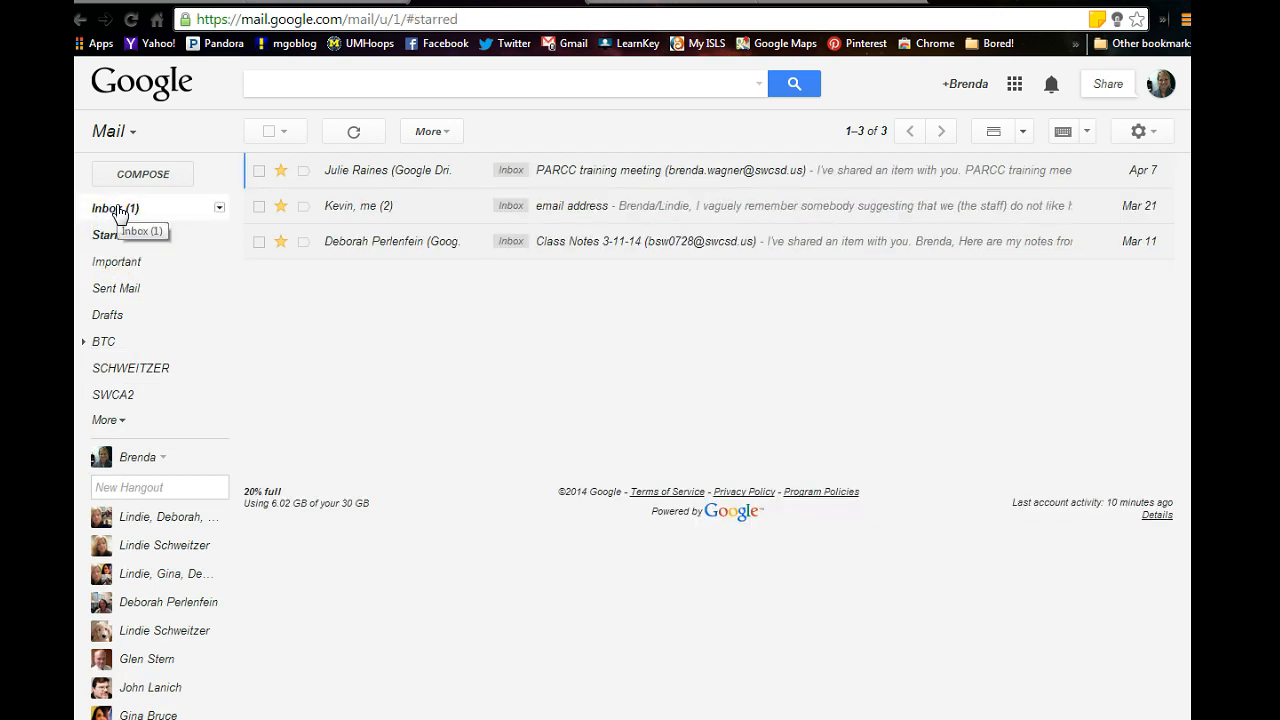
- Change the star on the inbox message "email address" to yellow-bang and check it among the starred mail
{"action": "left_click", "coordinate": [116, 209]}
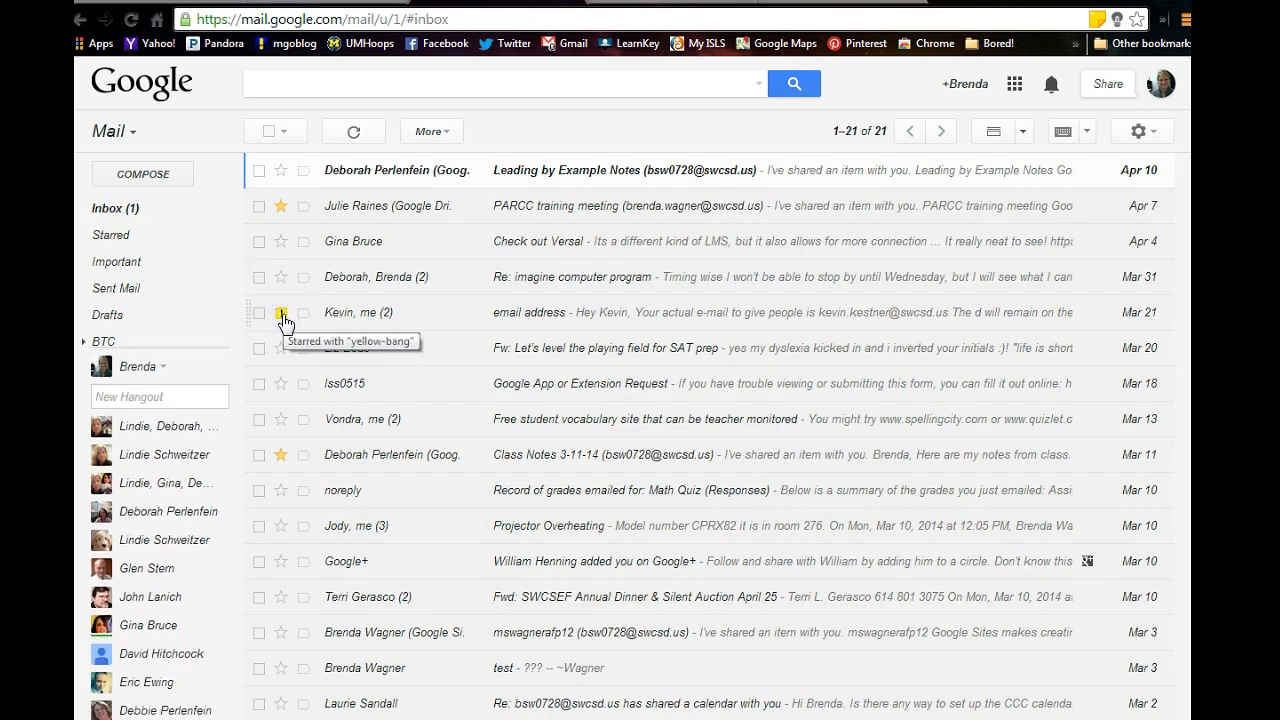
{"action": "left_click", "coordinate": [116, 235]}
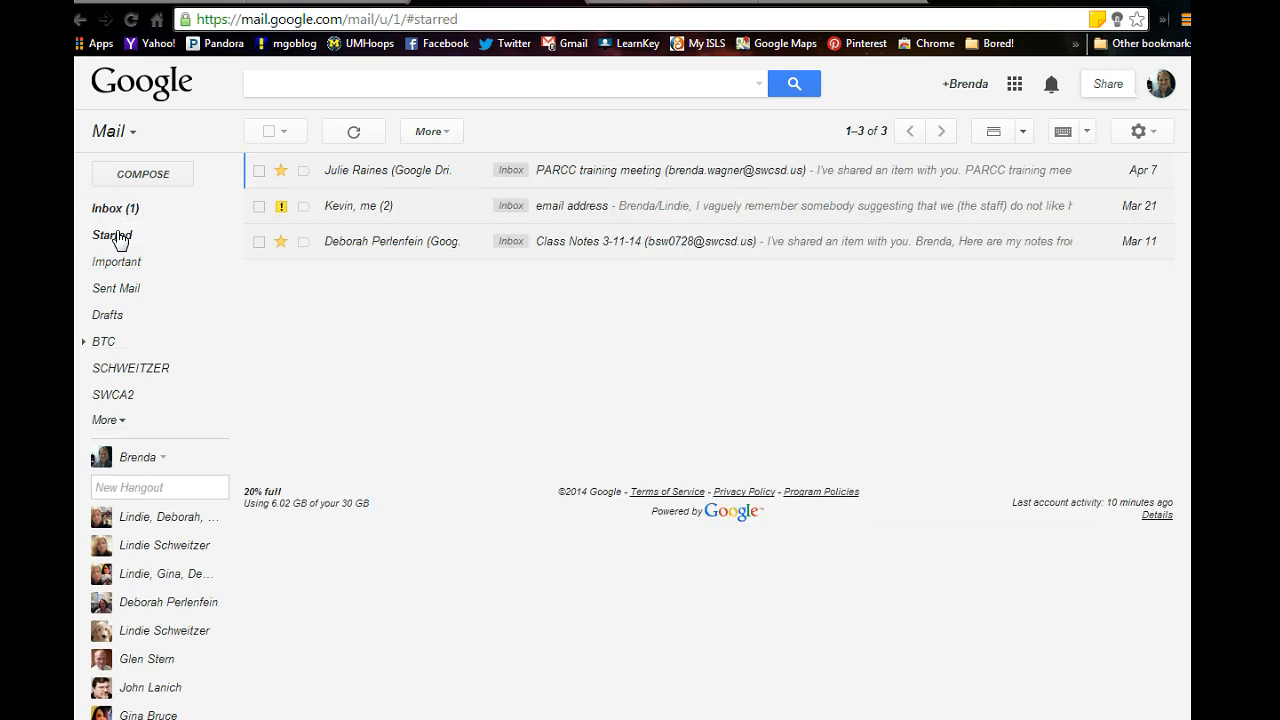
{"action": "left_click", "coordinate": [114, 210]}
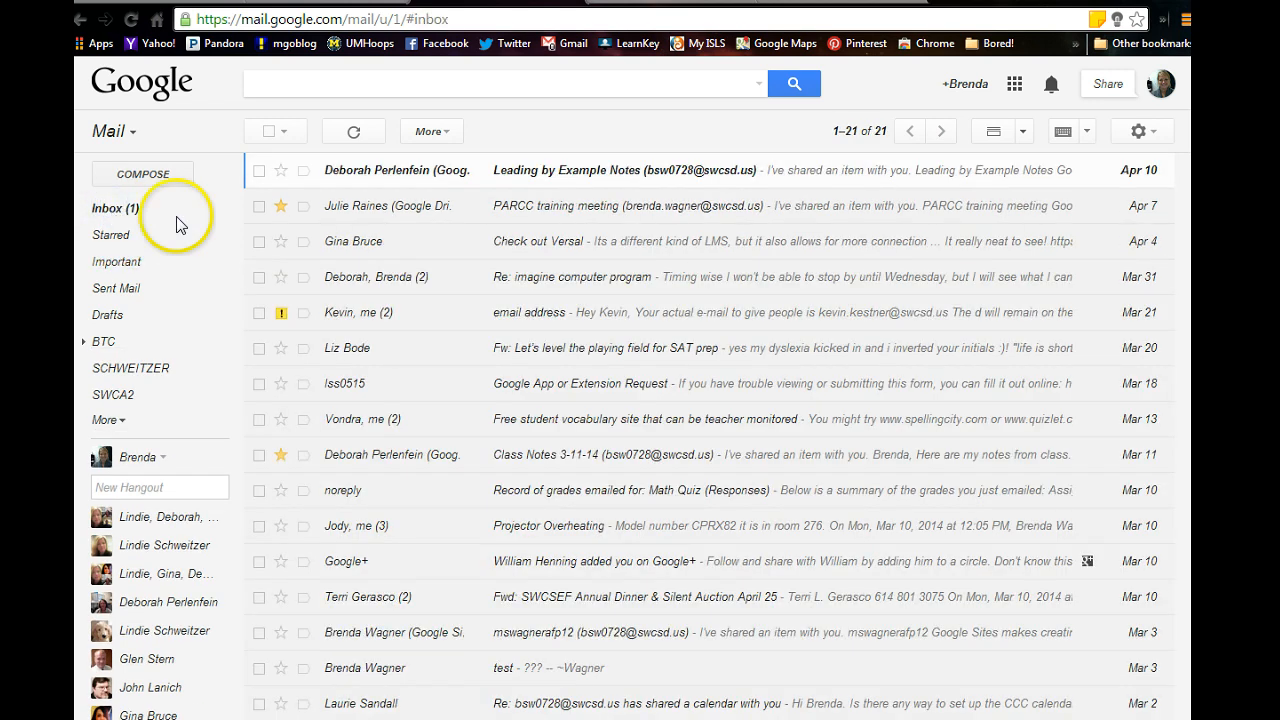
- Replace the star on the "PARCC training meeting" message with an importance marker and look through the important mail
{"action": "left_click", "coordinate": [302, 206]}
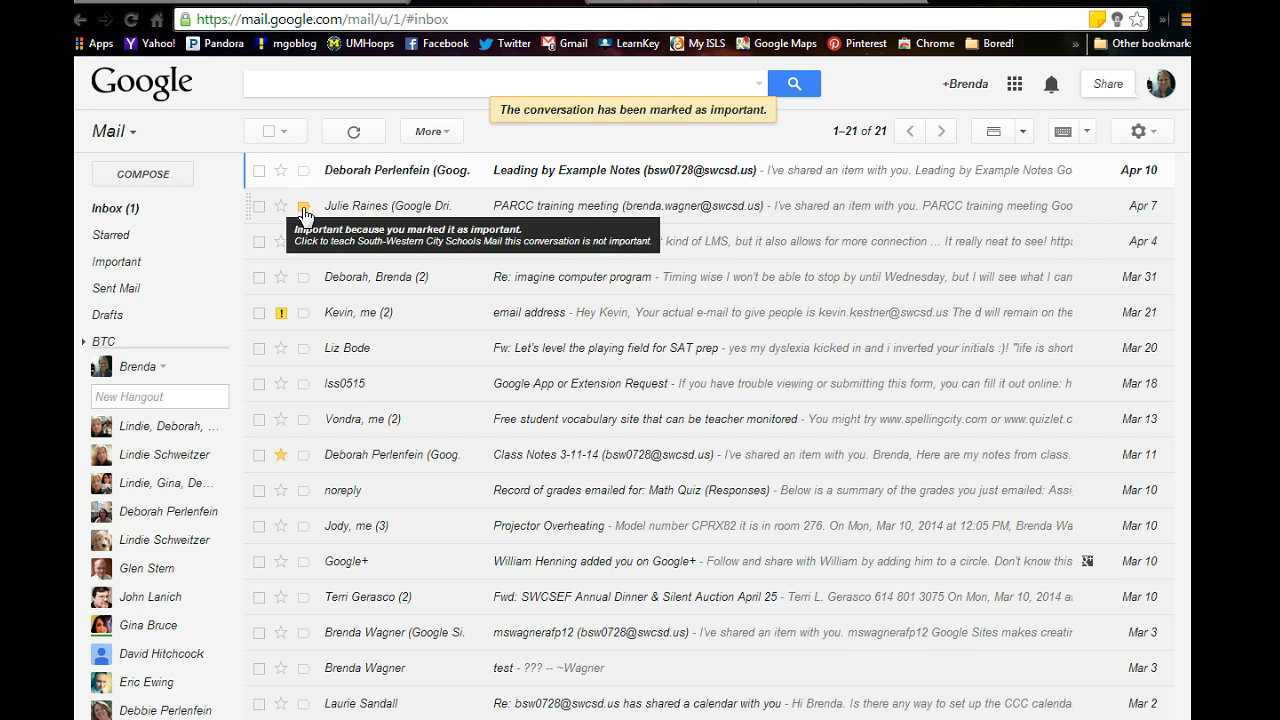
{"action": "left_click", "coordinate": [305, 216]}
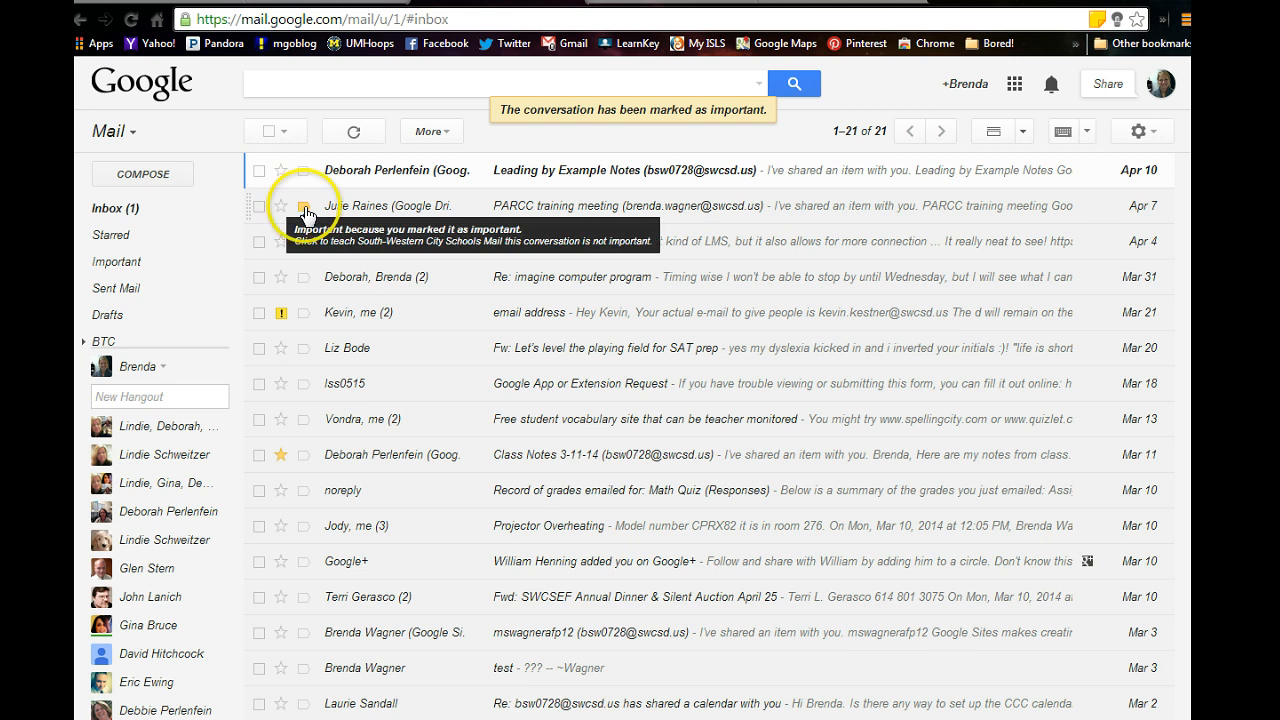
{"action": "left_click", "coordinate": [106, 262]}
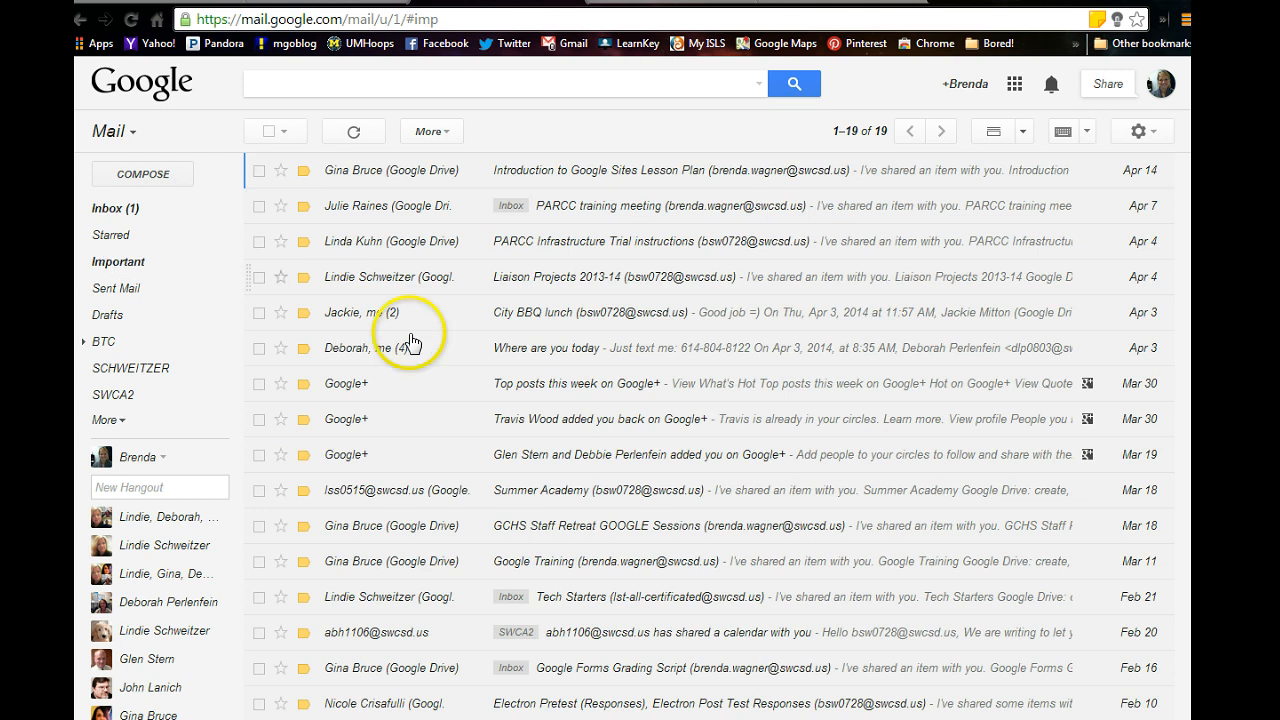
{"action": "scroll", "coordinate": [423, 343], "scroll_direction": "down", "scroll_amount": 3}
{"action": "scroll", "coordinate": [420, 335], "scroll_direction": "up", "scroll_amount": 3}
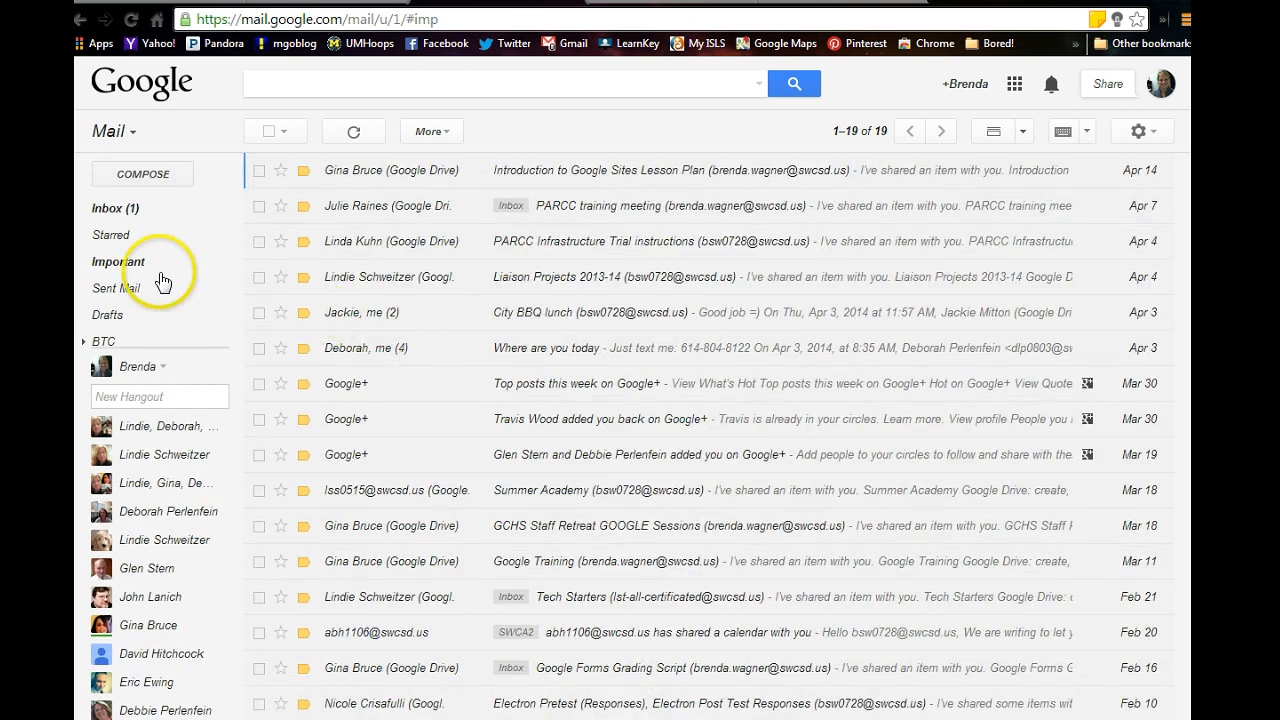
- Look through the sent mail, the drafts and the mail under BTC and the label below it, ending at the inbox
{"action": "left_click", "coordinate": [113, 212]}
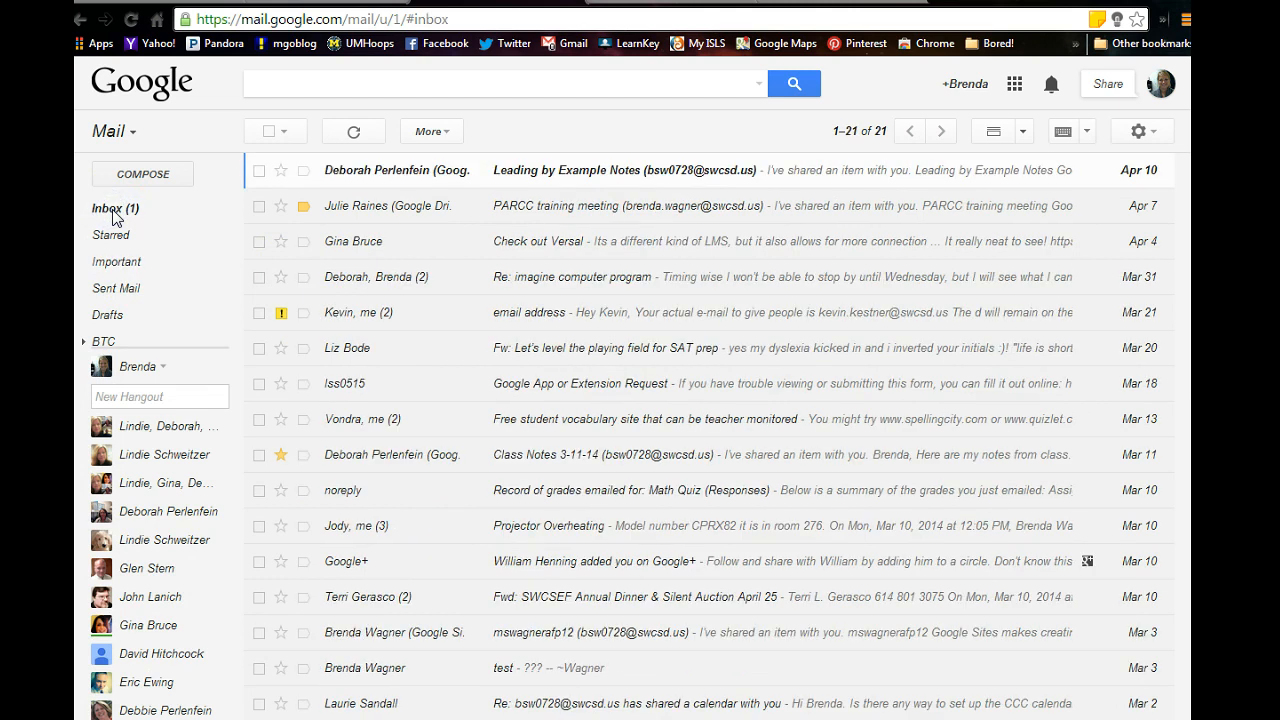
{"action": "left_click", "coordinate": [120, 289]}
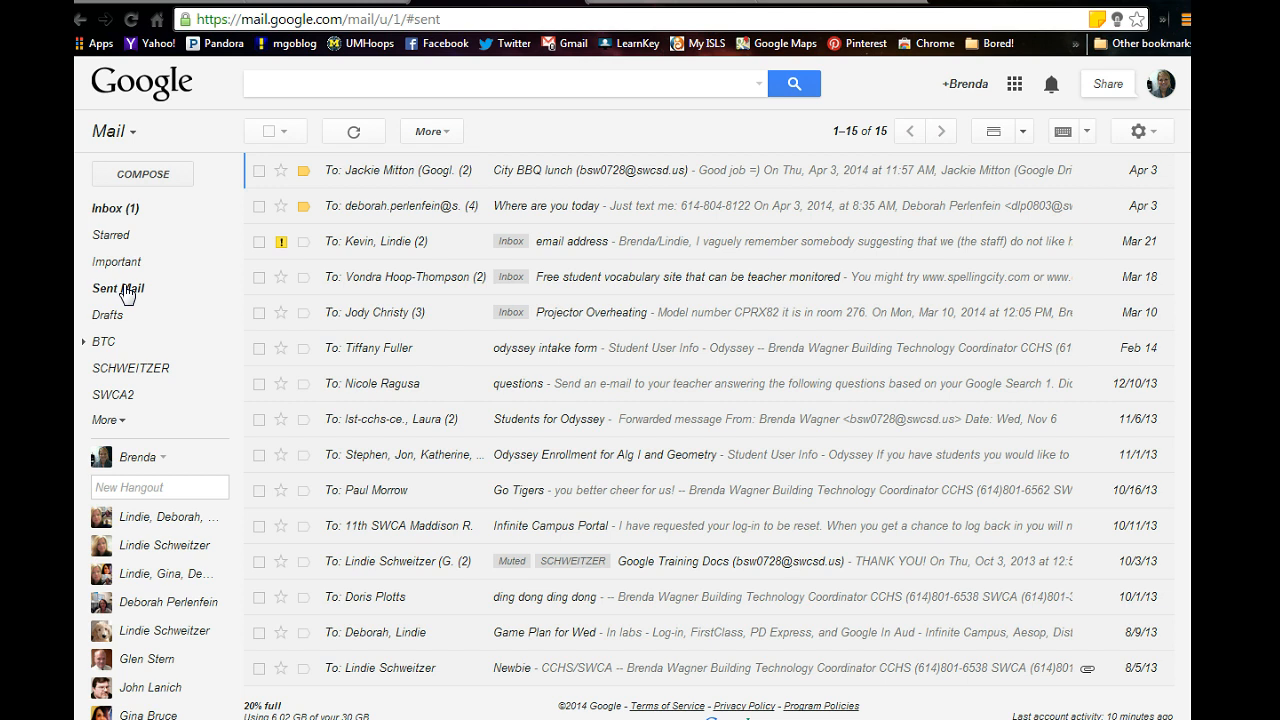
{"action": "left_click", "coordinate": [108, 316]}
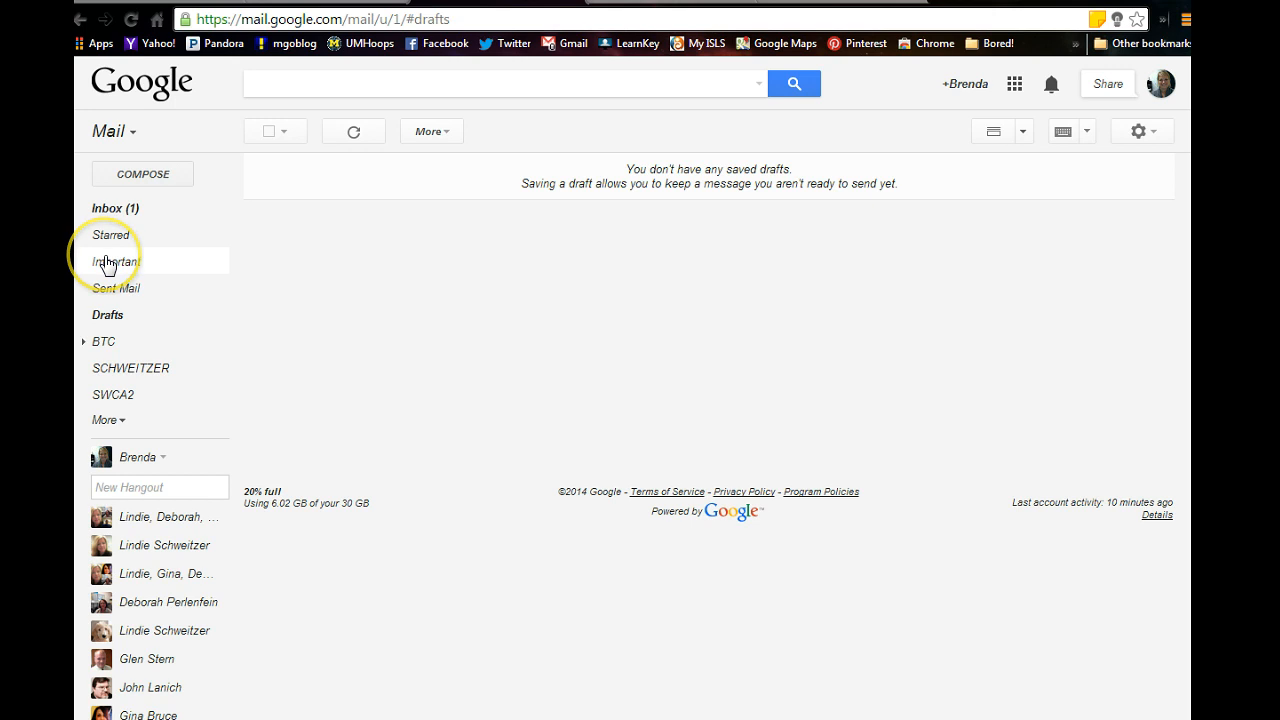
{"action": "left_click", "coordinate": [113, 347]}
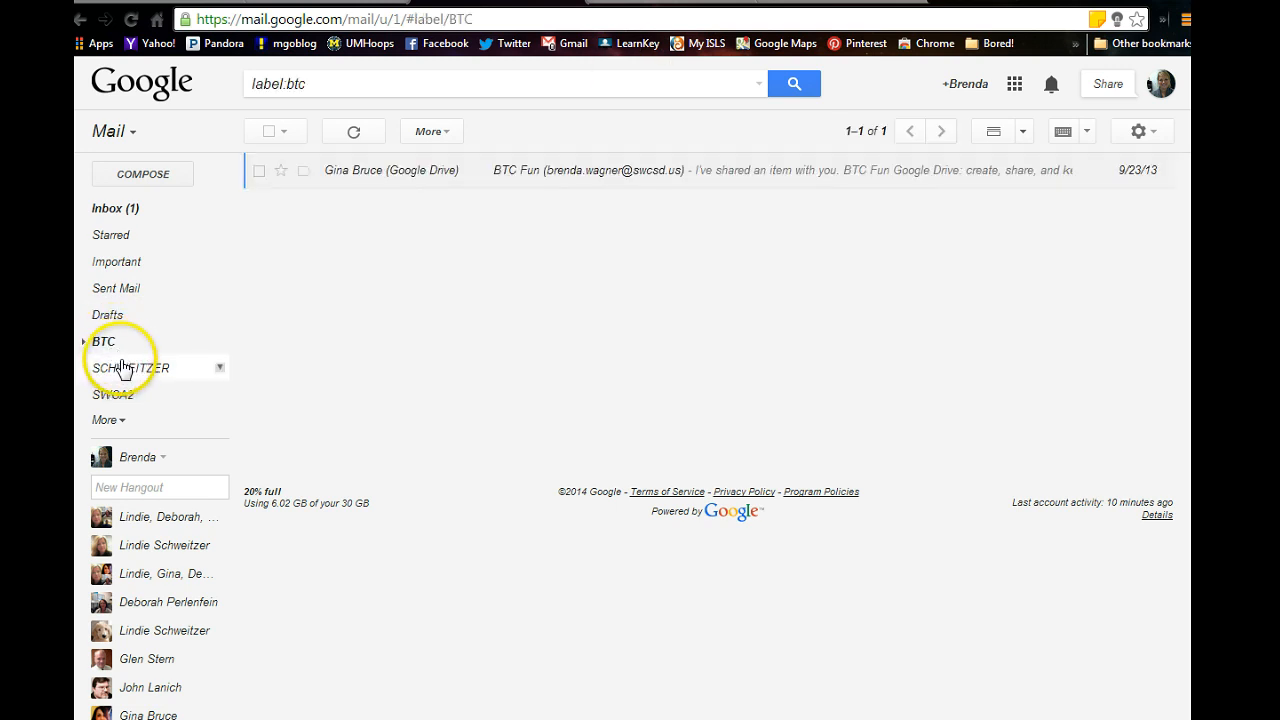
{"action": "left_click", "coordinate": [122, 367]}
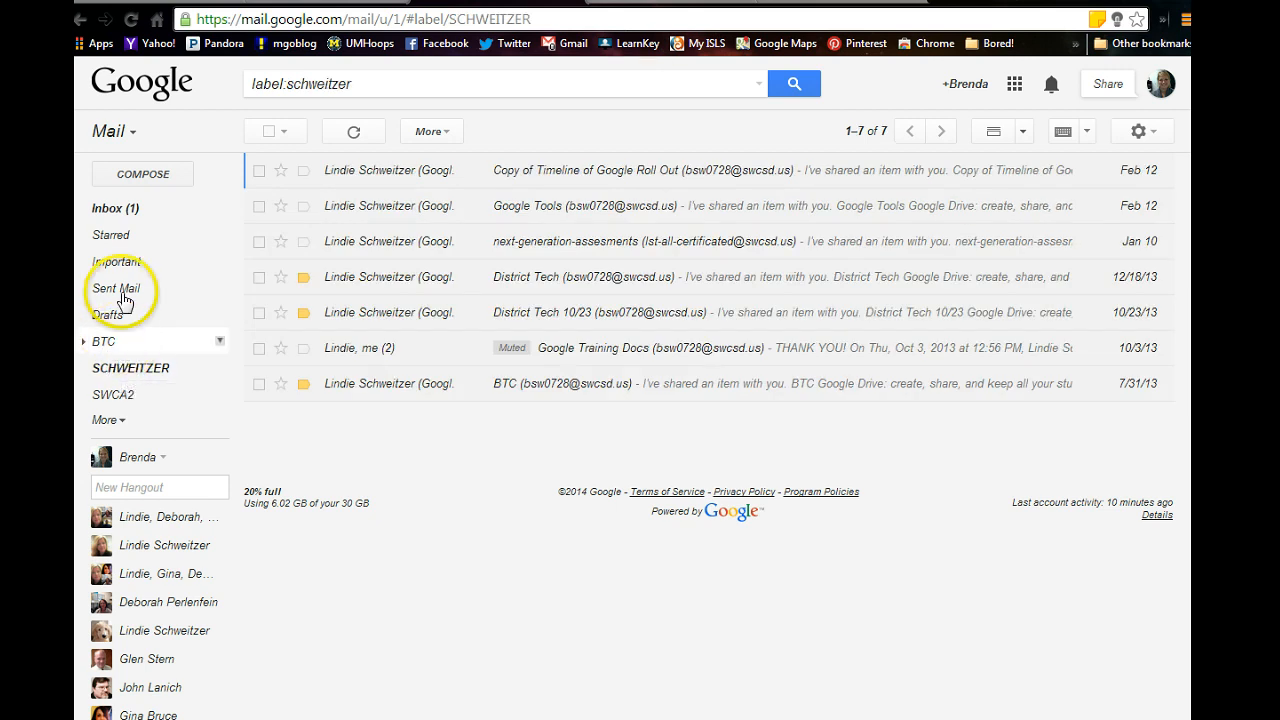
{"action": "left_click", "coordinate": [119, 210]}
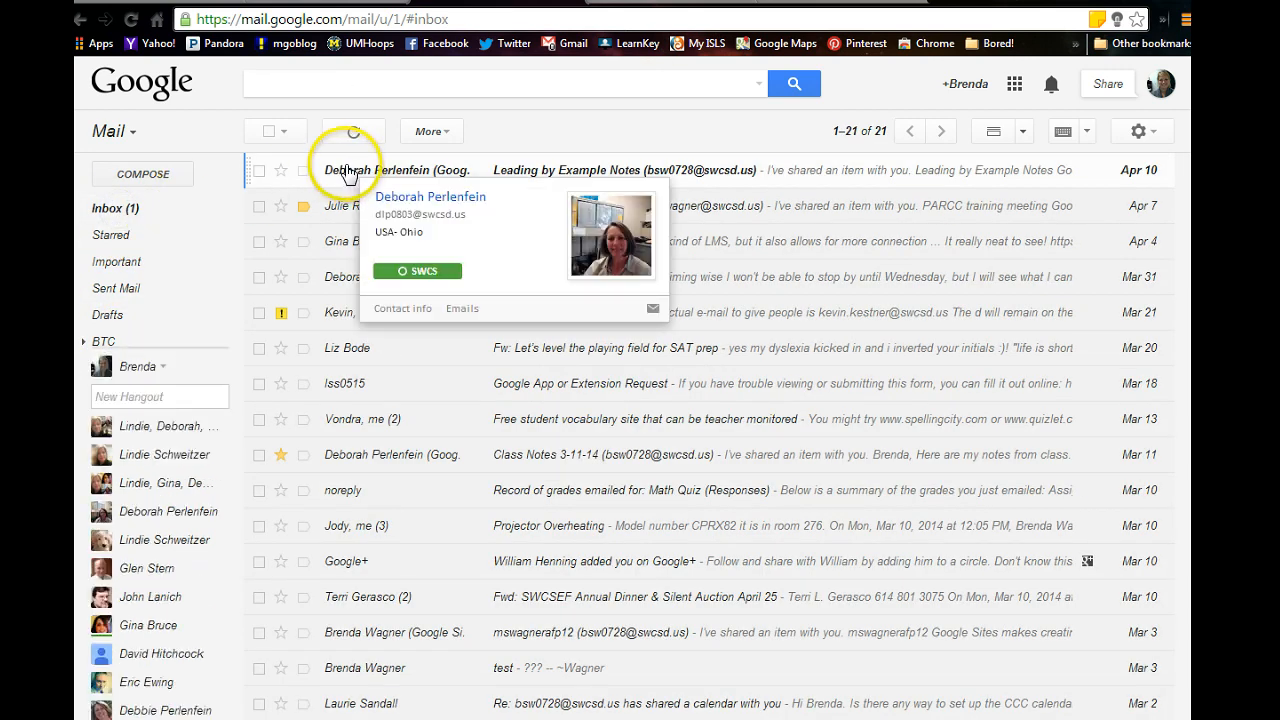
- Open the "Leading by Example Notes" message, view its reply form and return to the inbox without sending
{"action": "left_click", "coordinate": [346, 176]}
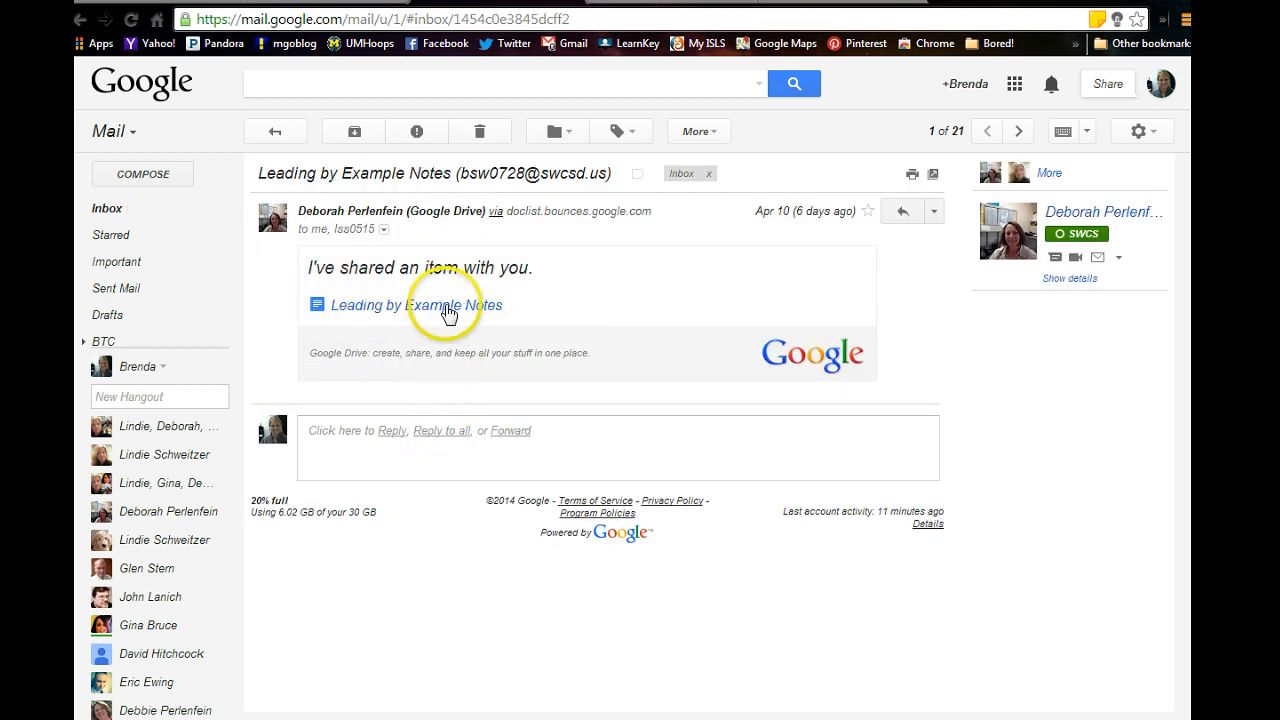
{"action": "left_click", "coordinate": [340, 431]}
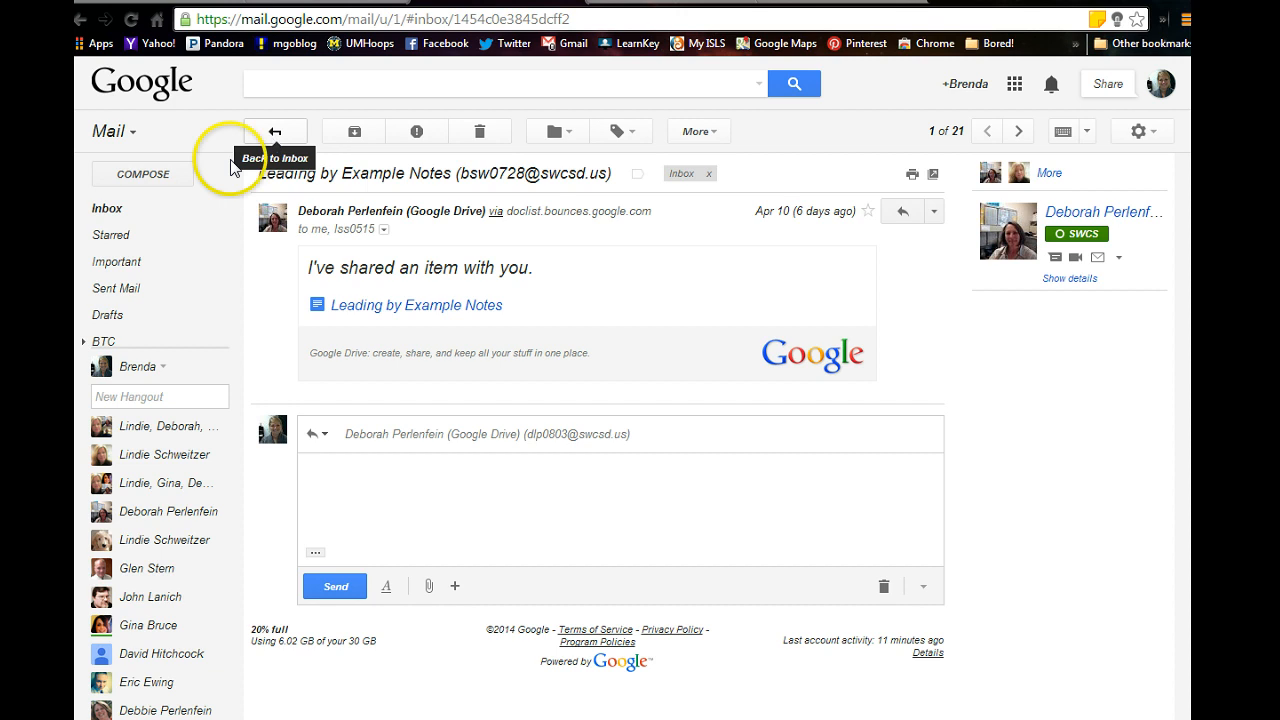
{"action": "left_click", "coordinate": [109, 211]}
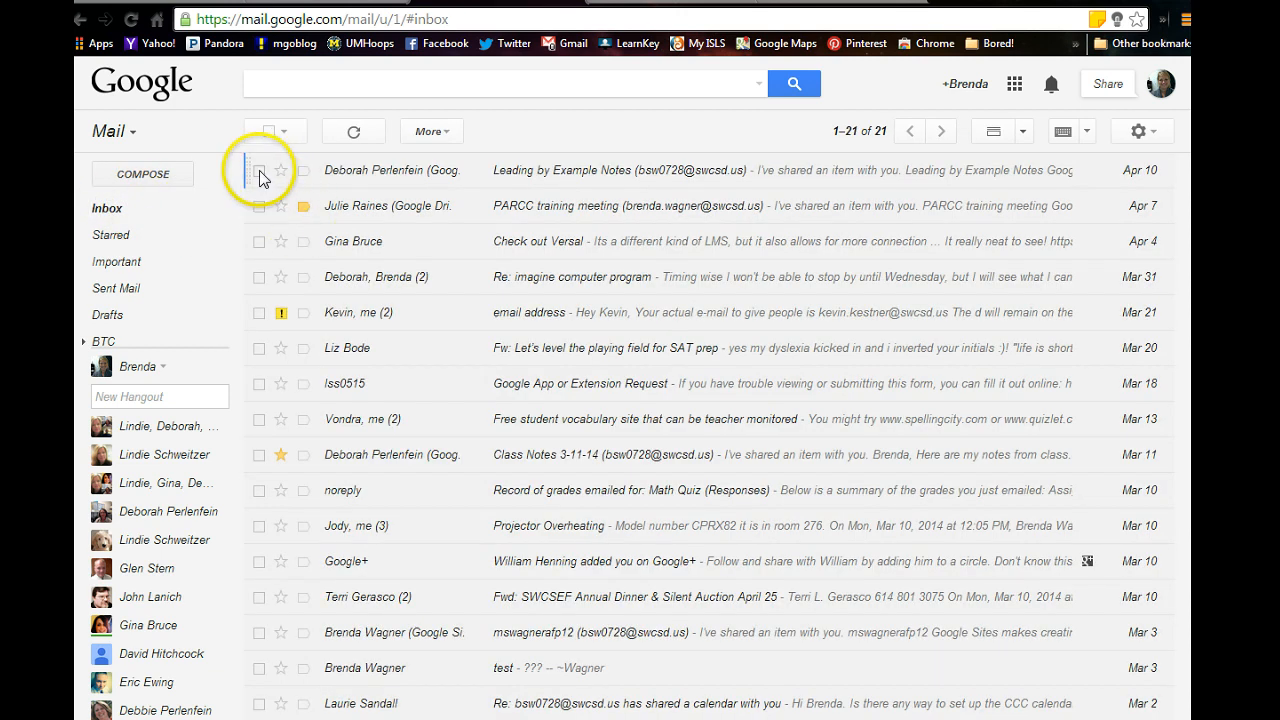
- Apply the BTC label to the "Leading by Example Notes" conversation while keeping it in the inbox
{"action": "left_click", "coordinate": [259, 171]}
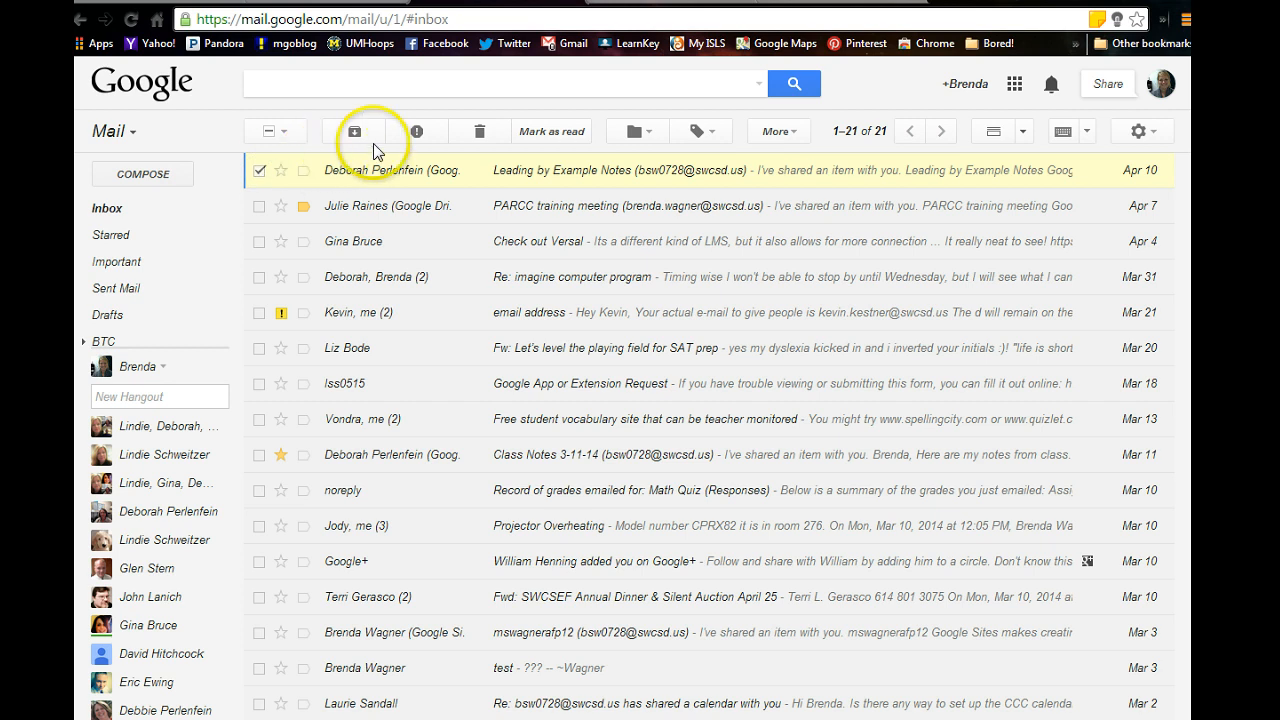
{"action": "left_click", "coordinate": [650, 136]}
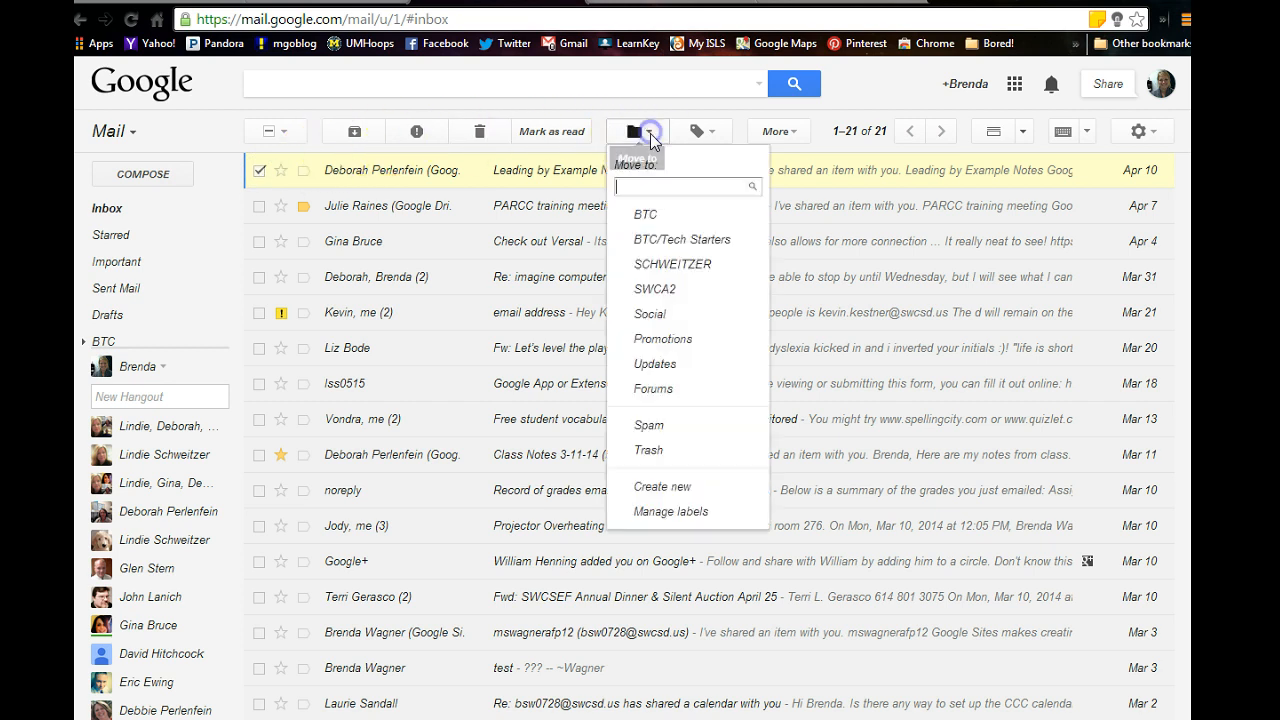
{"action": "left_click", "coordinate": [714, 135]}
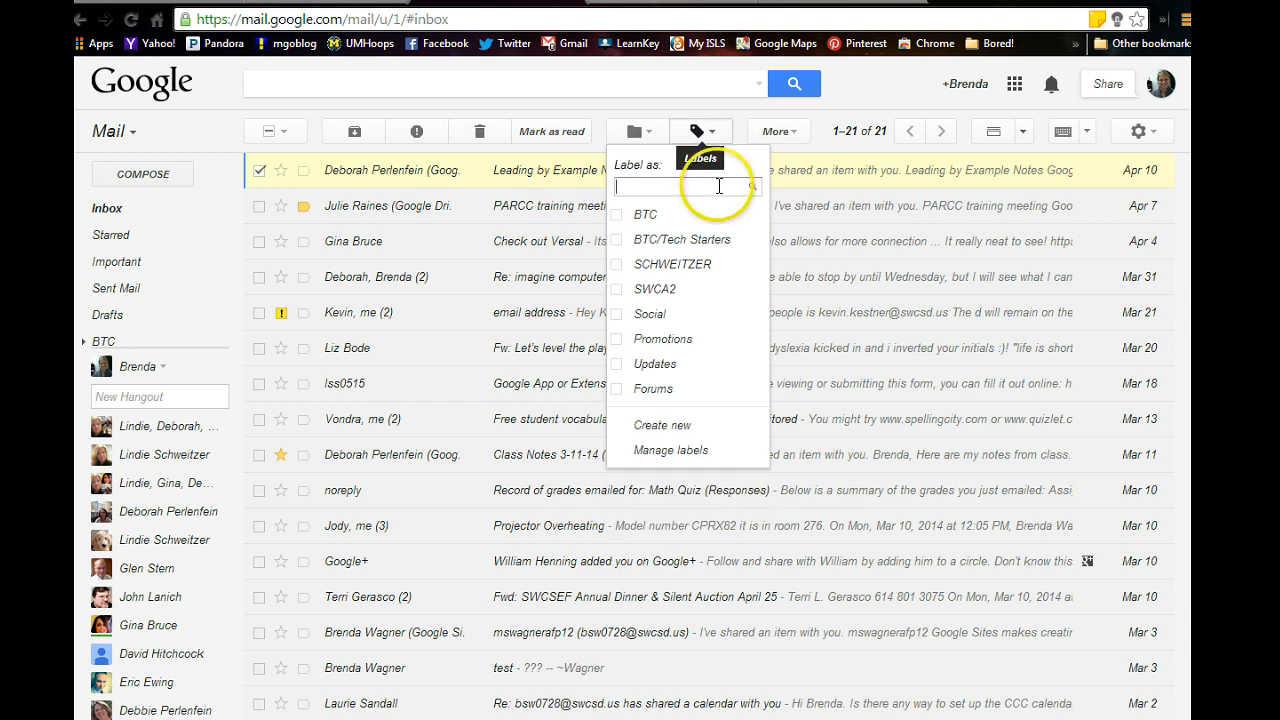
{"action": "left_click", "coordinate": [648, 214]}
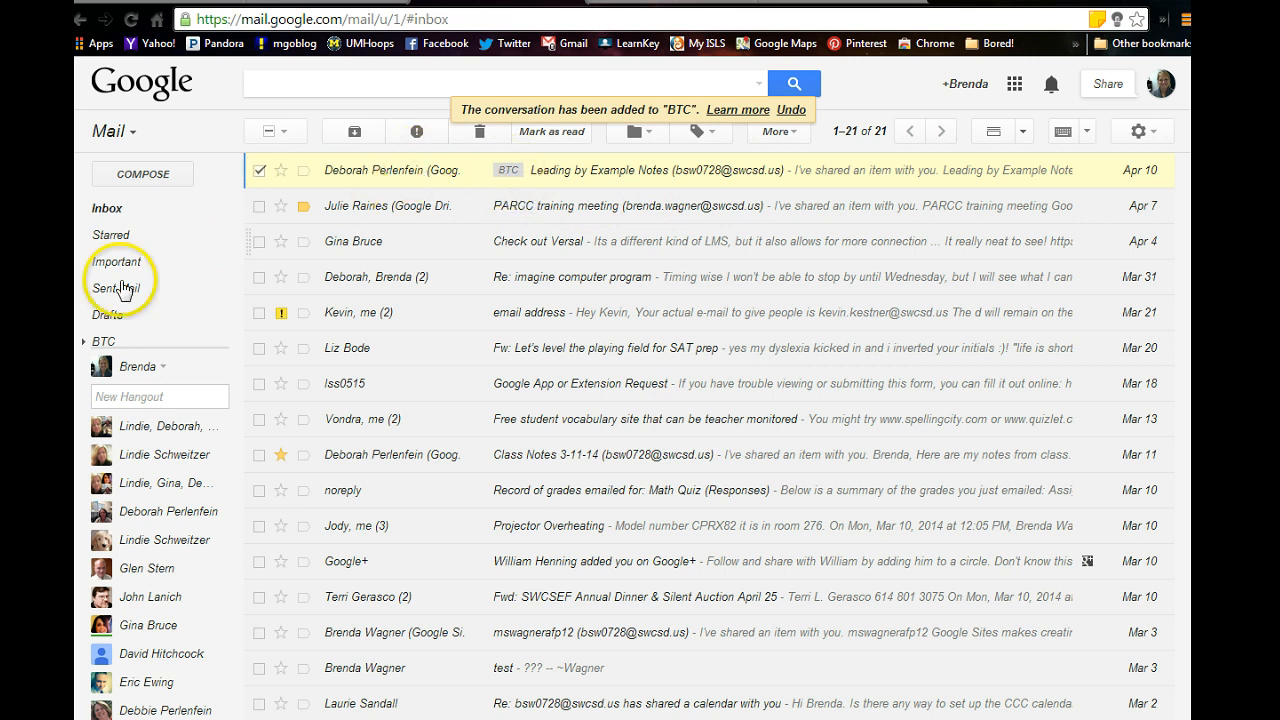
- Move the "Leading by Example Notes" conversation out of the inbox to BTC and reload the inbox
{"action": "mouse_move", "coordinate": [120, 297]}
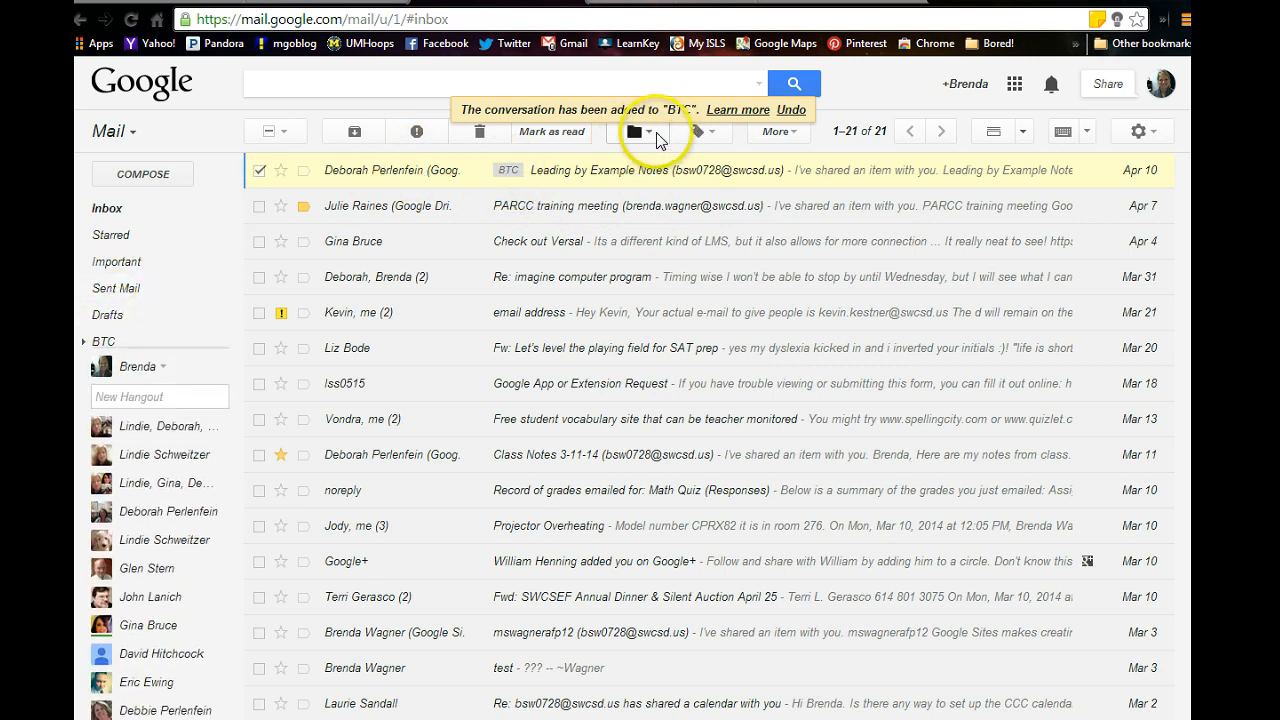
{"action": "left_click", "coordinate": [651, 135]}
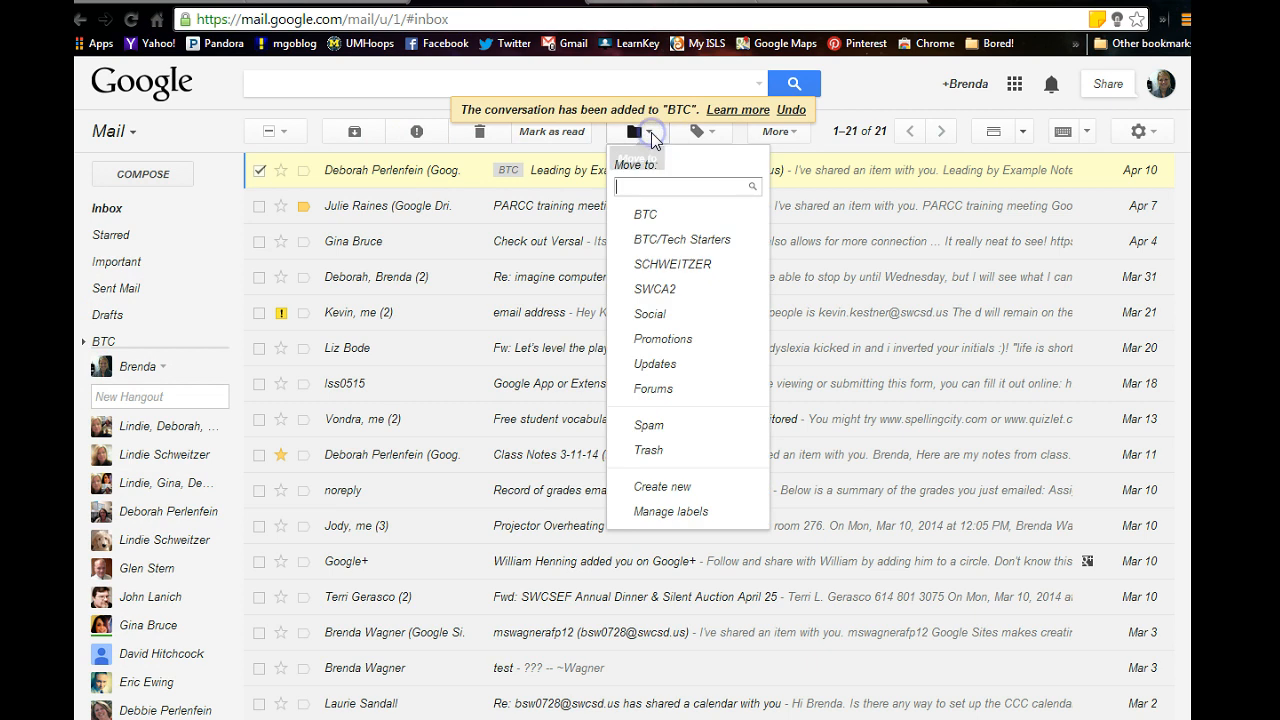
{"action": "left_click", "coordinate": [650, 215]}
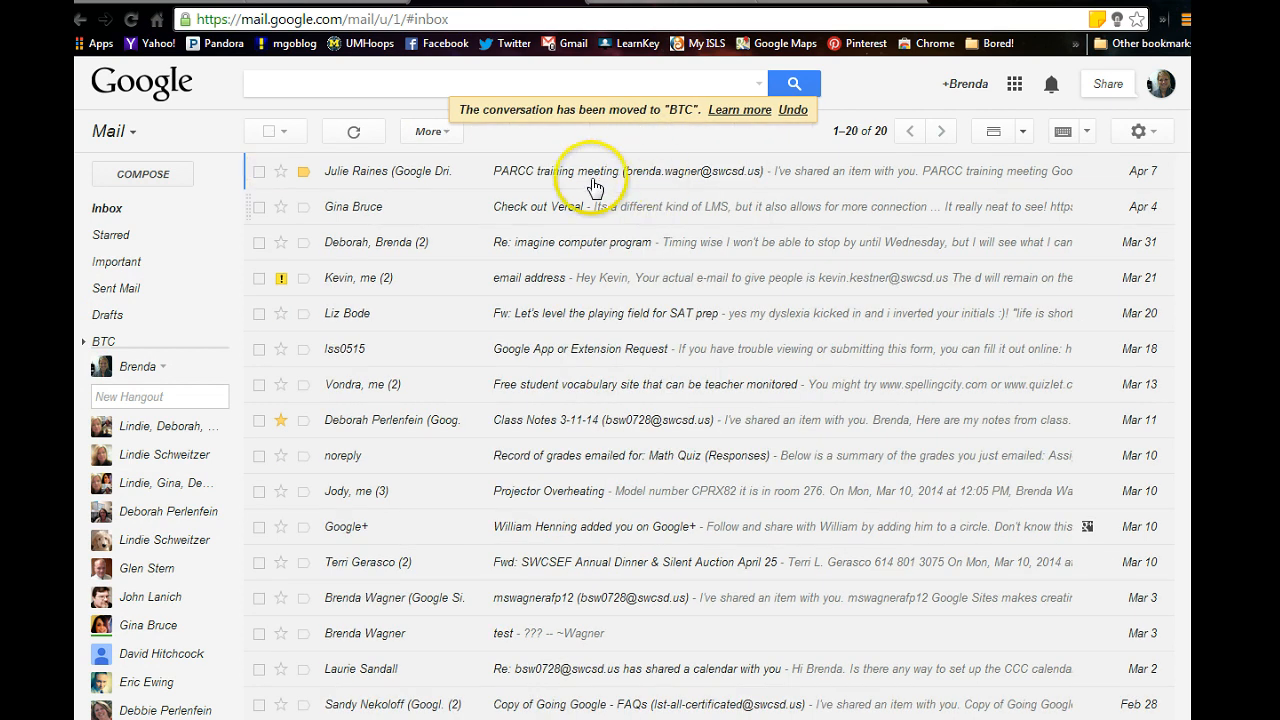
{"action": "left_click", "coordinate": [111, 211]}
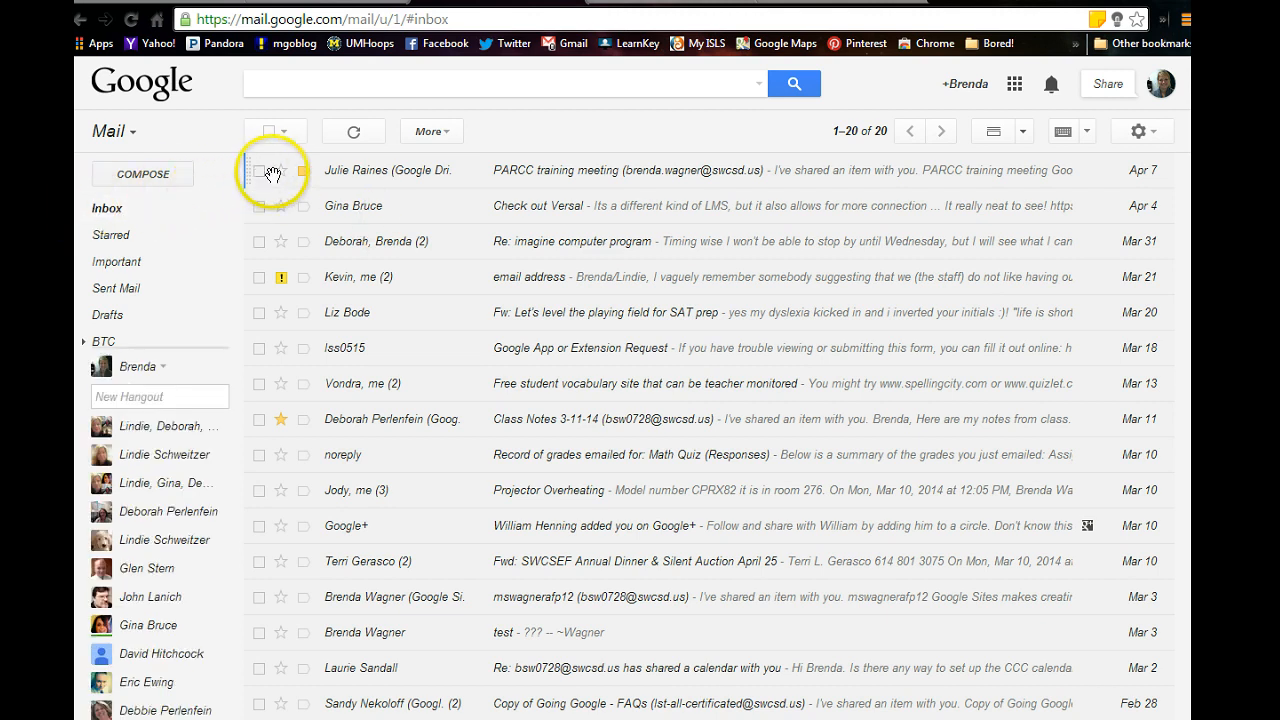
- Create a new label named CCHS and move the "email address" conversation from the inbox into it
{"action": "mouse_move", "coordinate": [186, 285]}
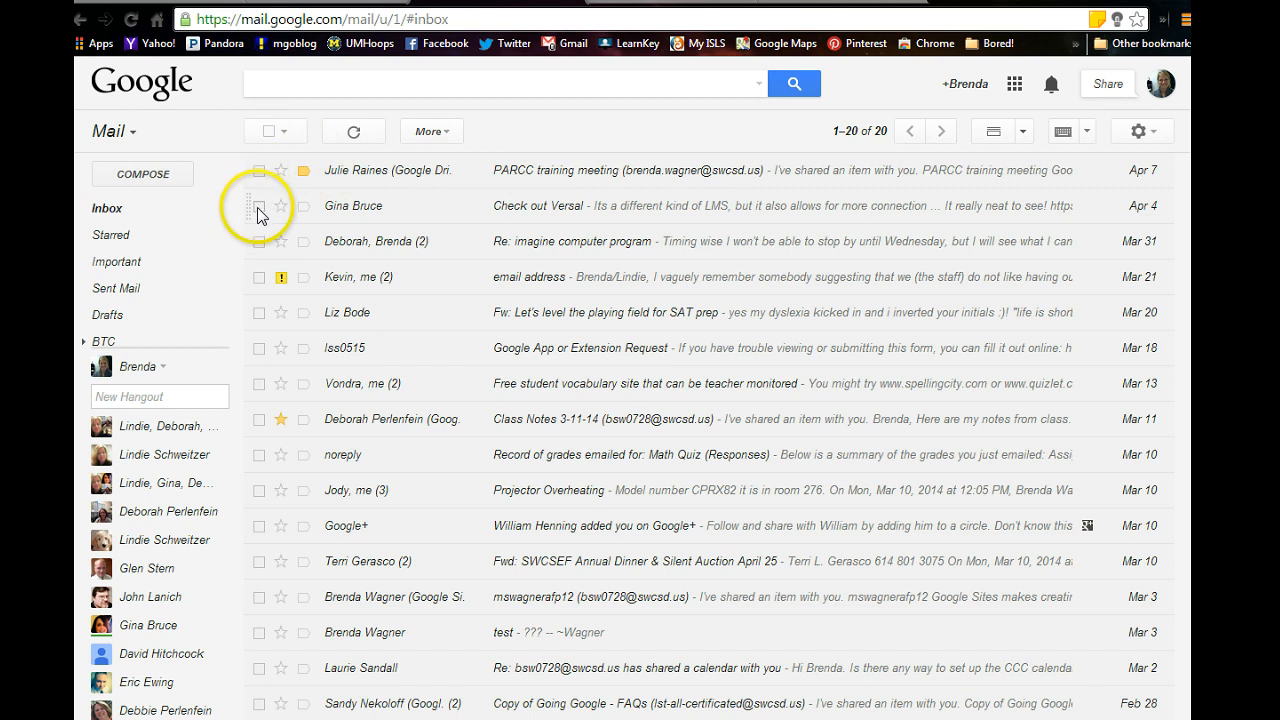
{"action": "left_click", "coordinate": [260, 279]}
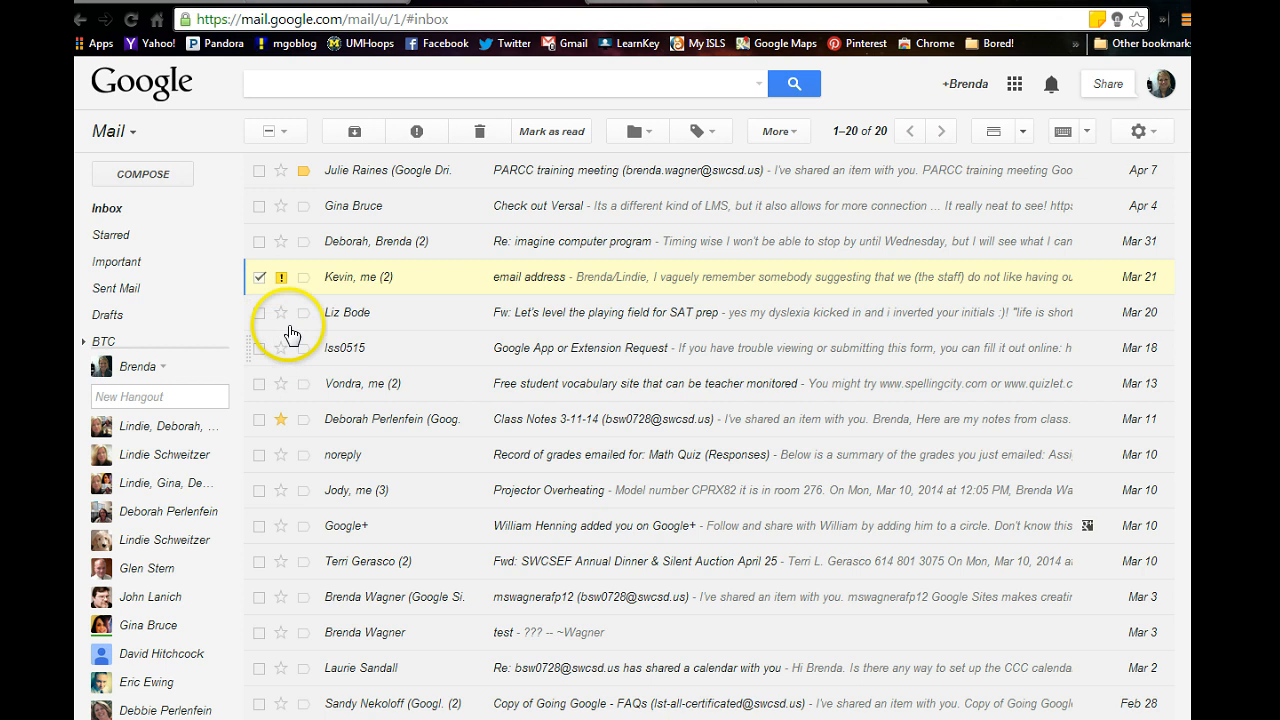
{"action": "left_click", "coordinate": [653, 131]}
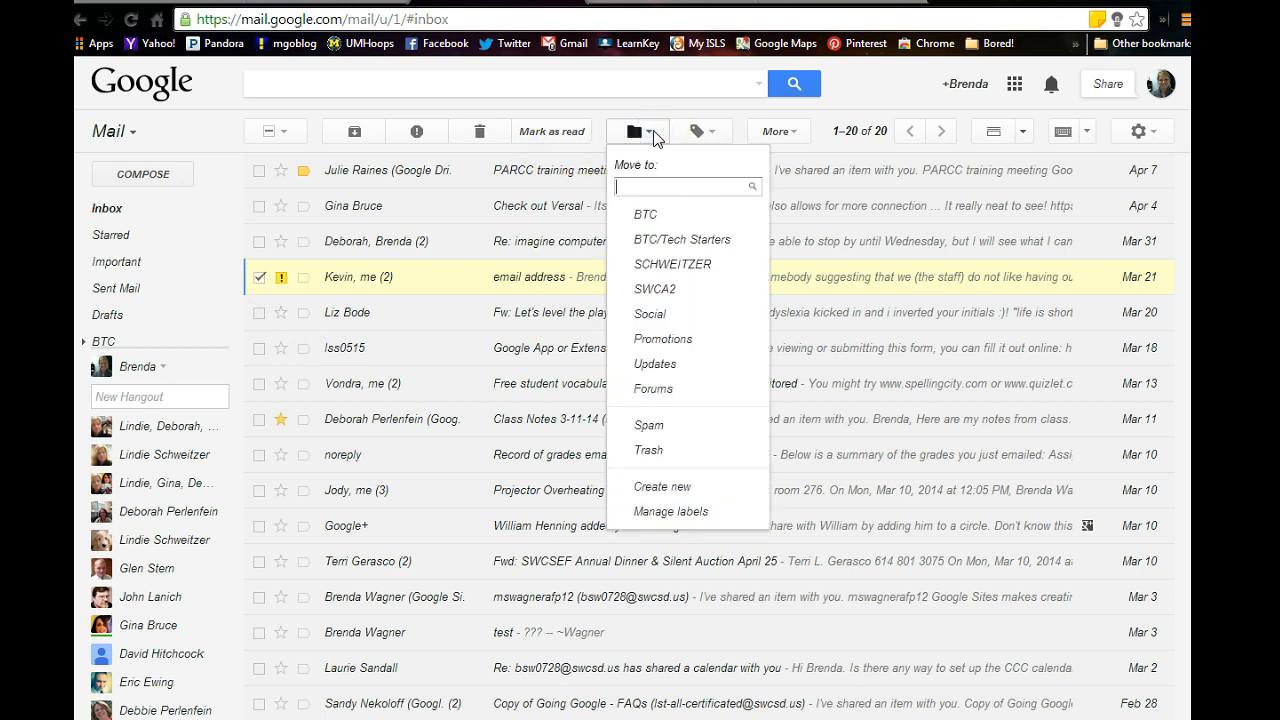
{"action": "left_click", "coordinate": [666, 488]}
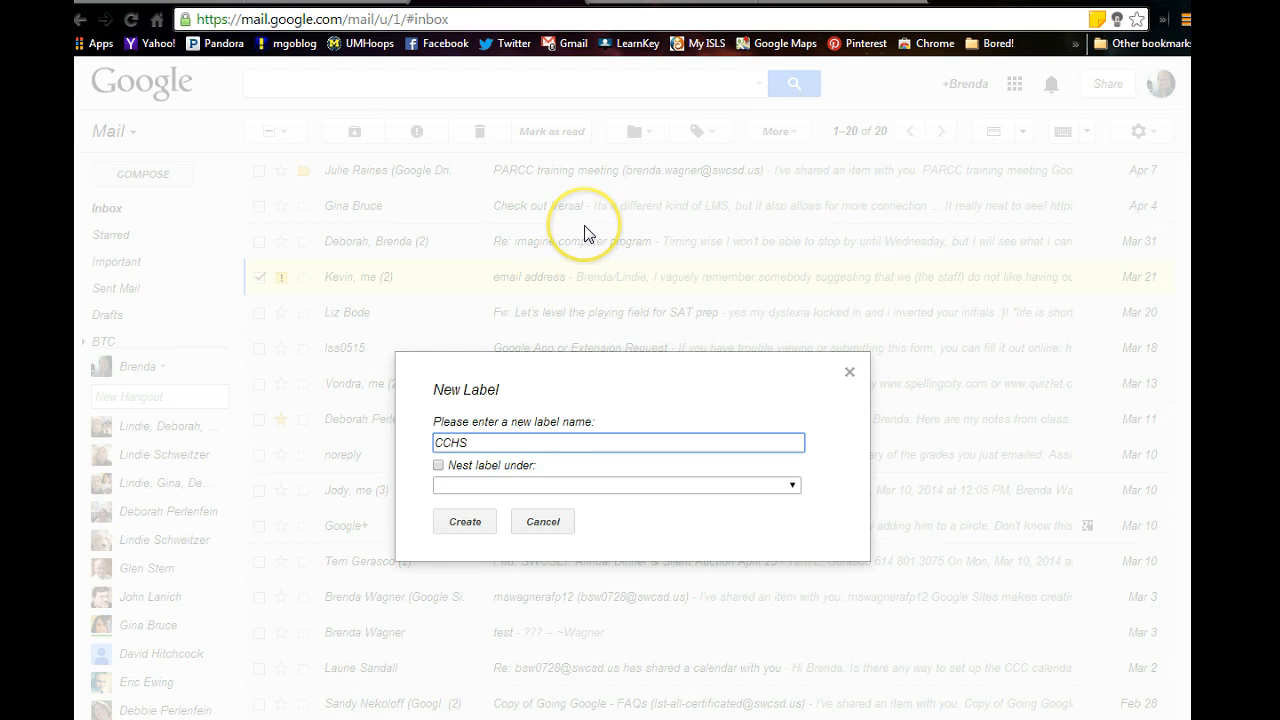
{"action": "left_click", "coordinate": [468, 522]}
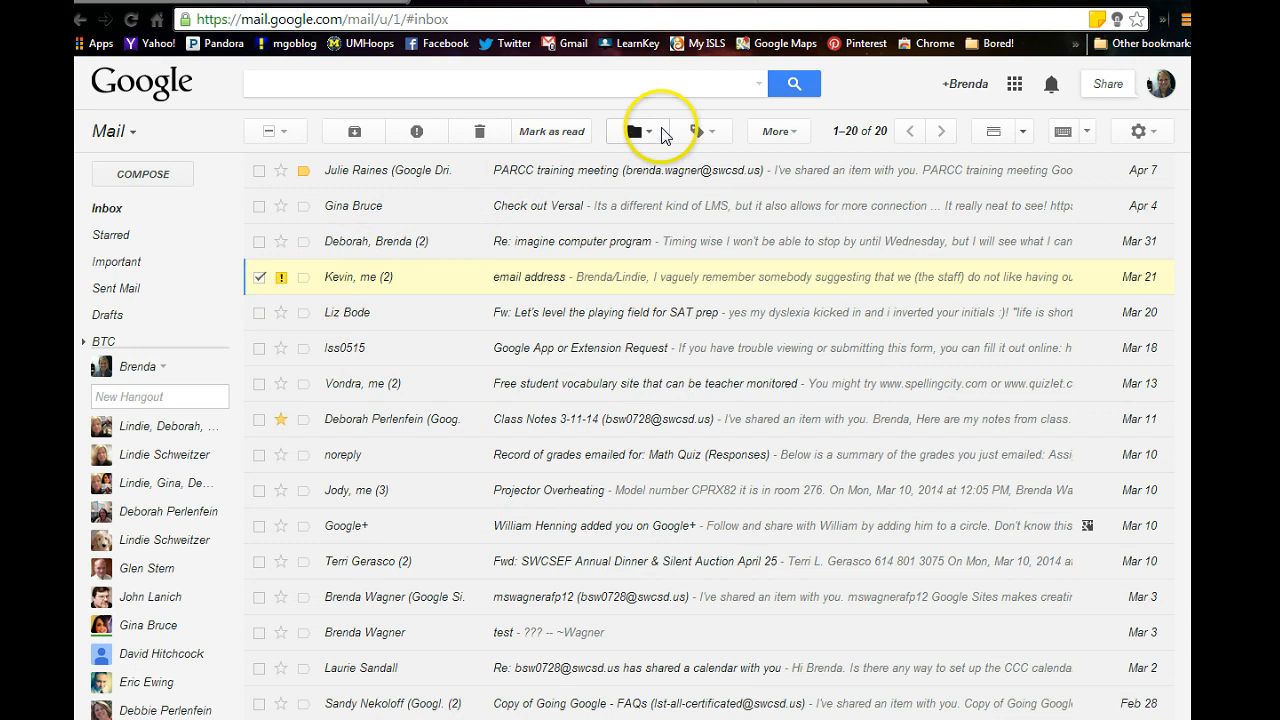
{"action": "left_click", "coordinate": [648, 132]}
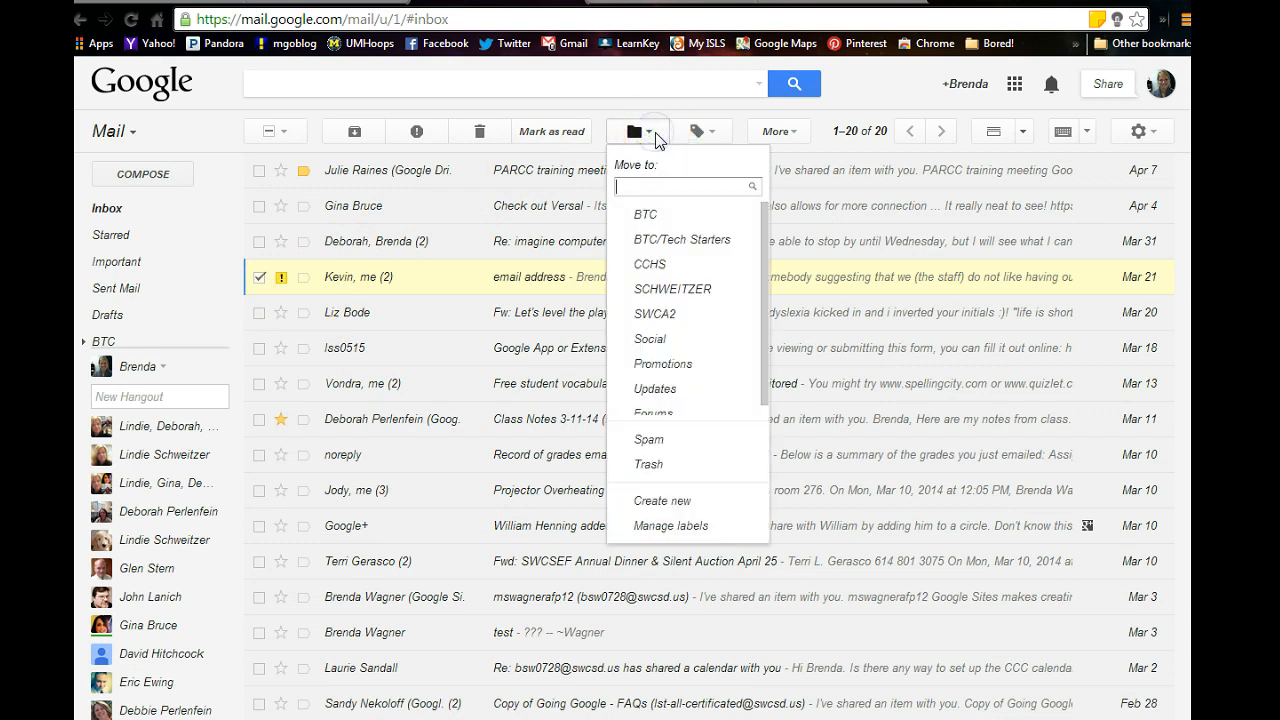
{"action": "left_click", "coordinate": [645, 268]}
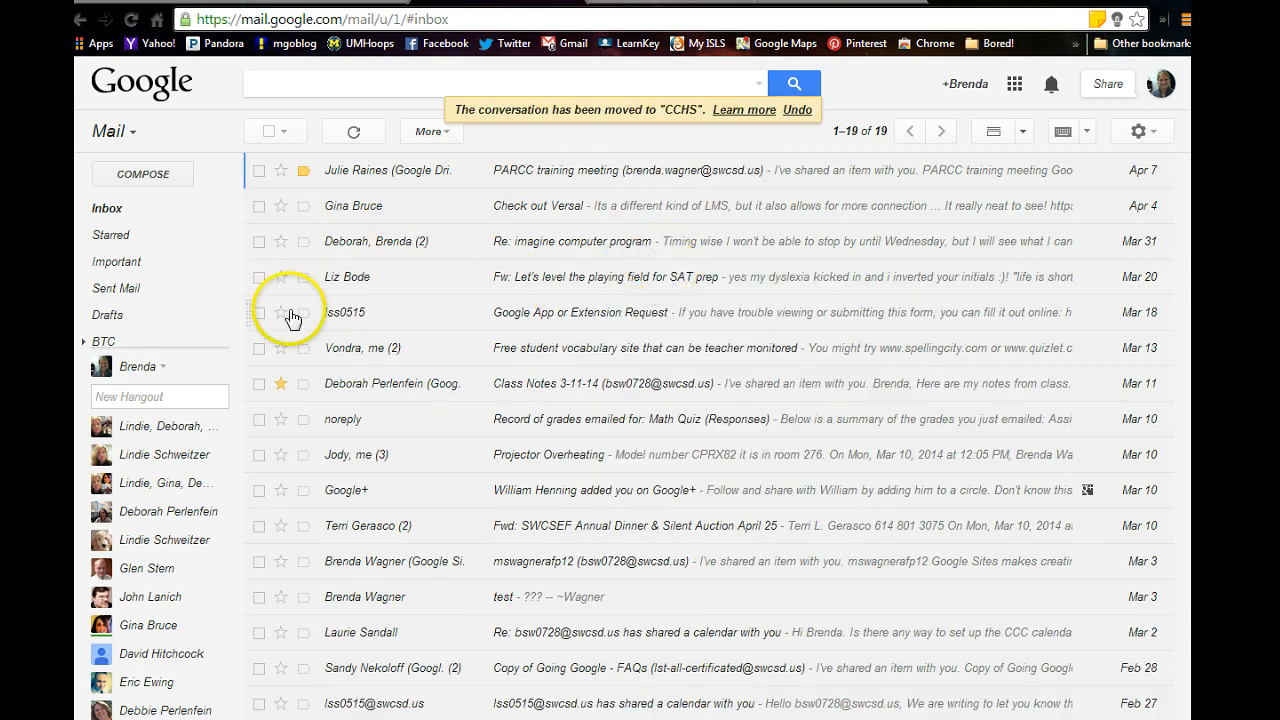
- Move the "Fw: Let's level the playing field for SAT prep" and "Projector Overheating" conversations from the inbox to CCHS
{"action": "left_click", "coordinate": [258, 278]}
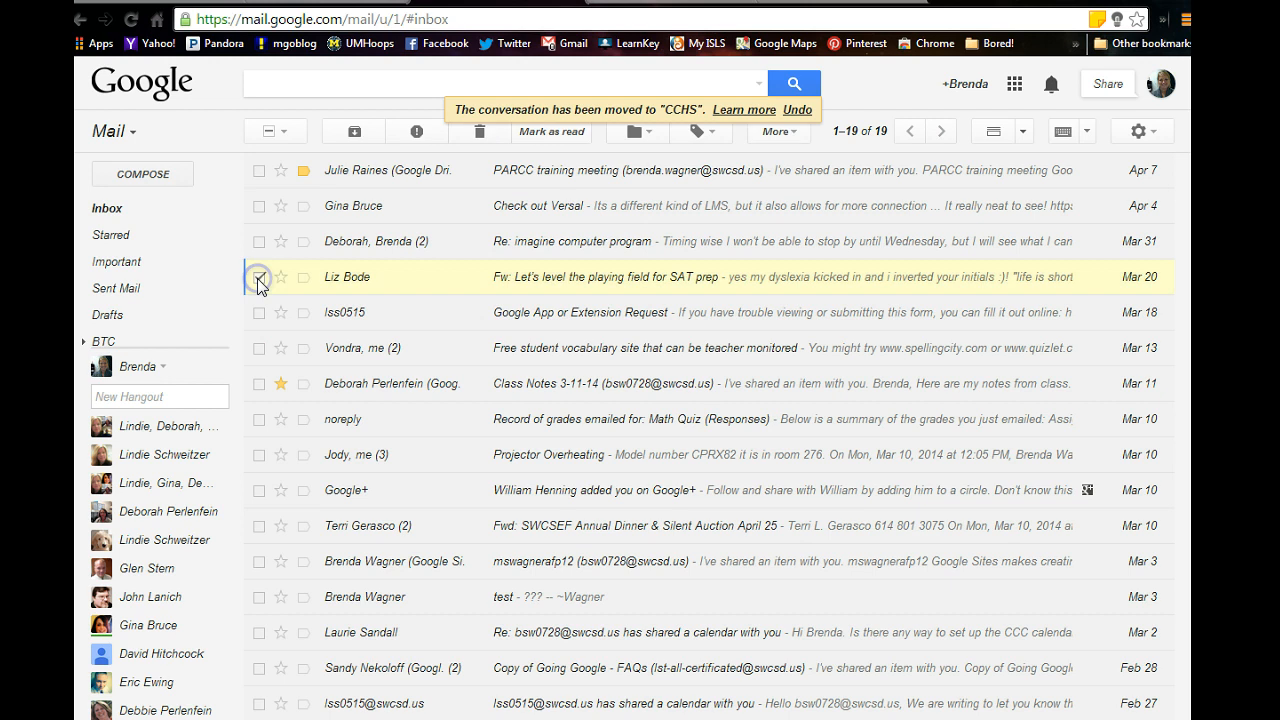
{"action": "left_click", "coordinate": [258, 455]}
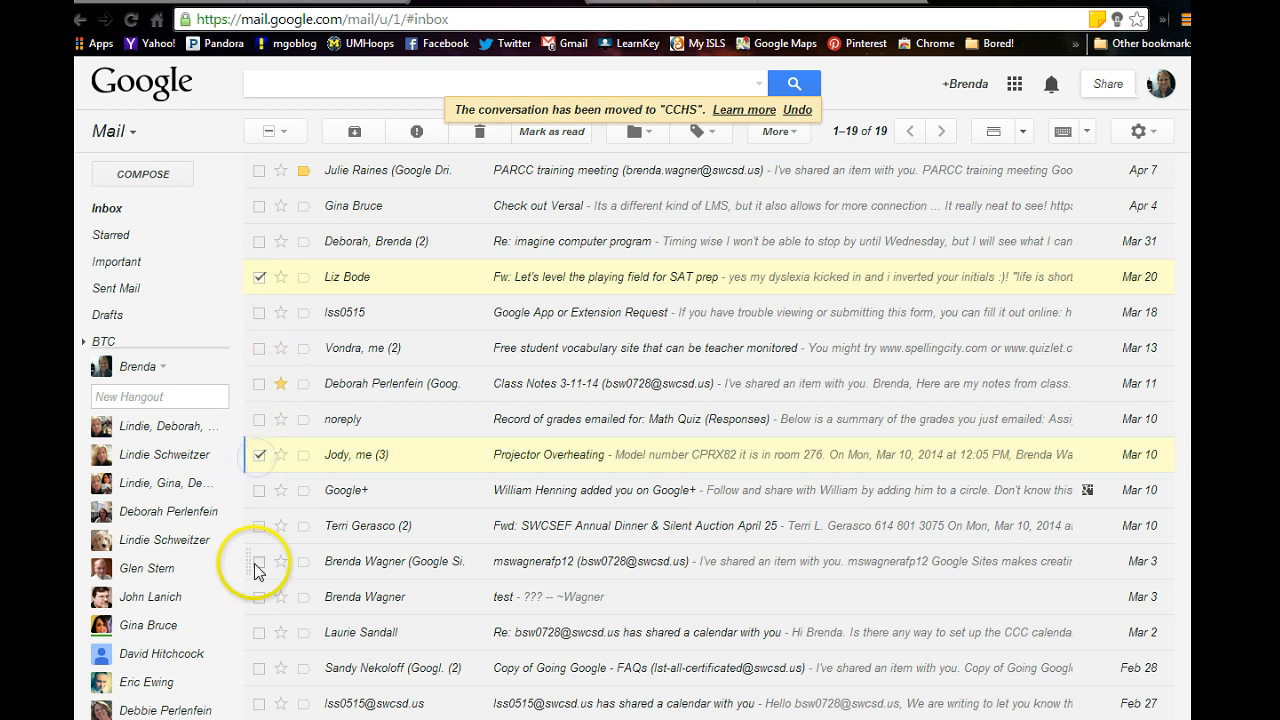
{"action": "left_click", "coordinate": [648, 132]}
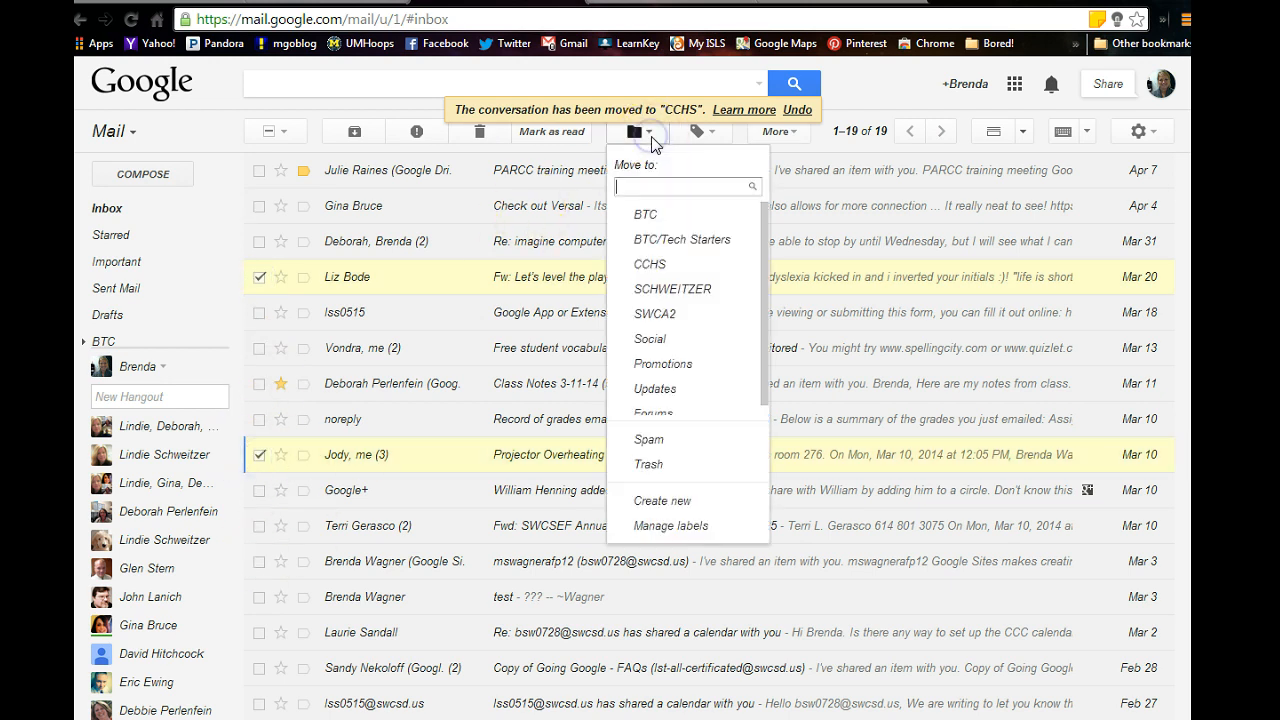
{"action": "left_click", "coordinate": [660, 265]}
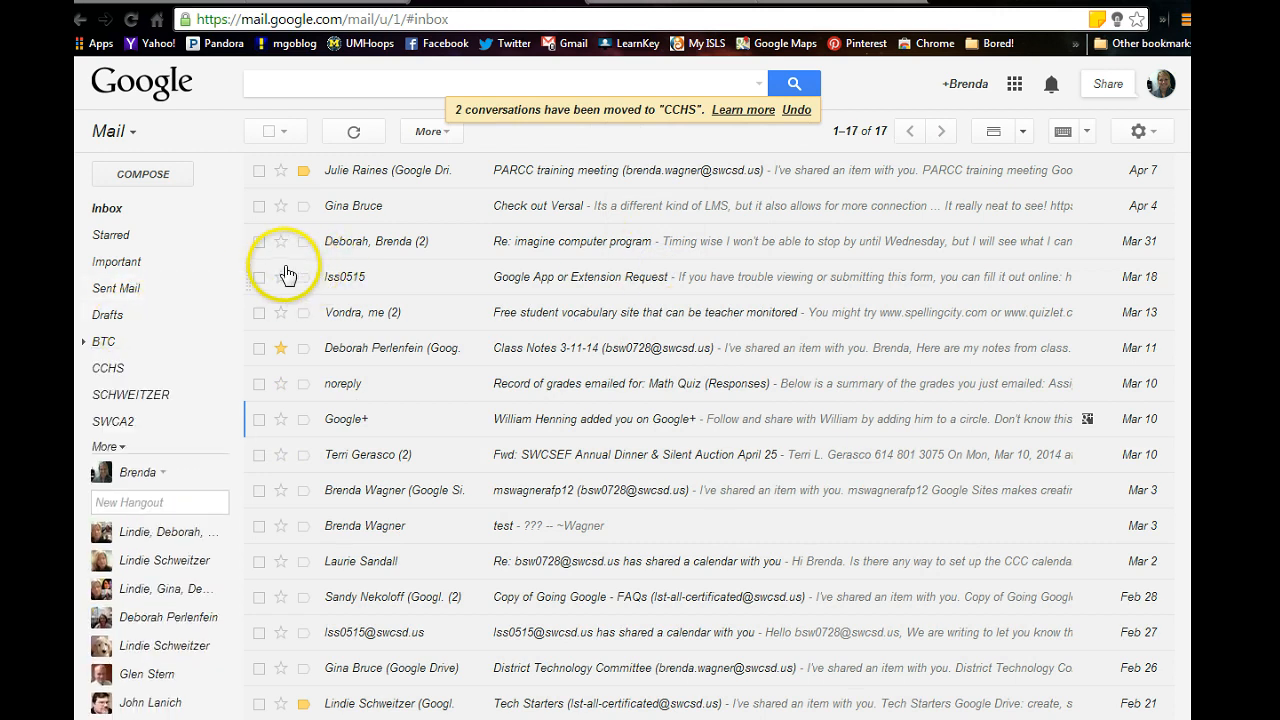
- Open the label management settings and hide the Important system label from the label list
{"action": "mouse_move", "coordinate": [157, 357]}
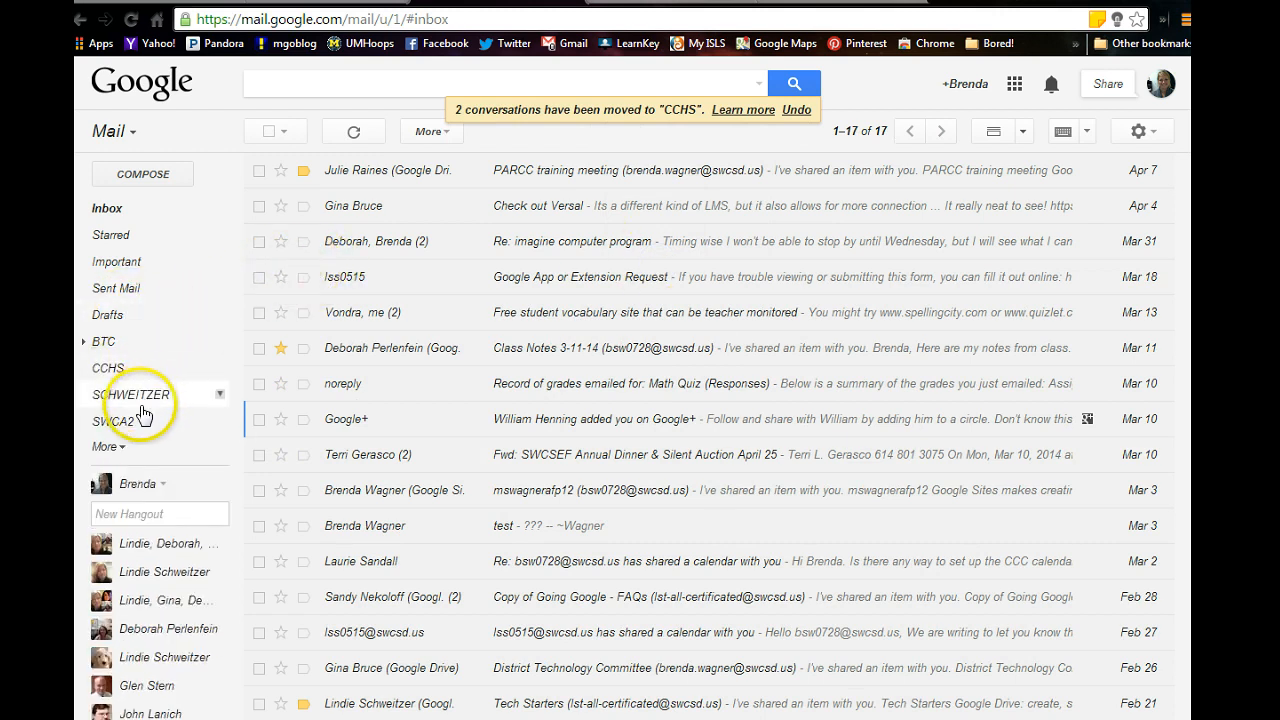
{"action": "left_click", "coordinate": [112, 448]}
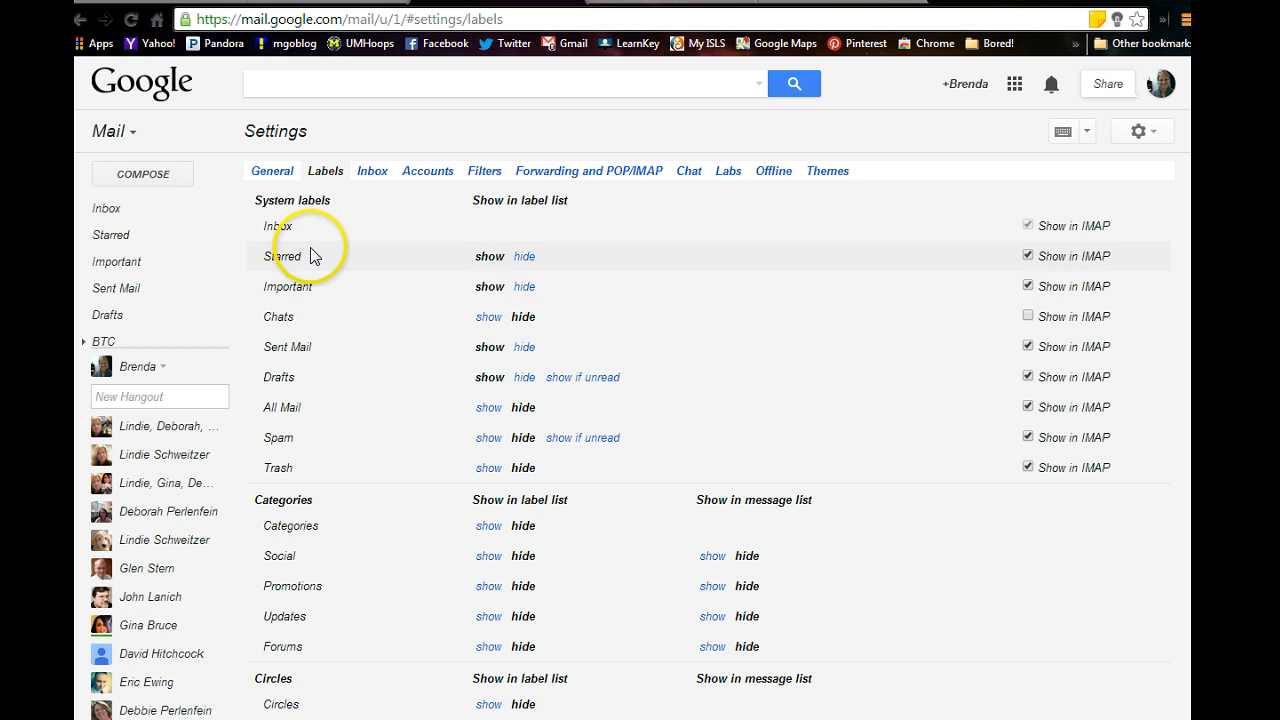
{"action": "left_click", "coordinate": [525, 288]}
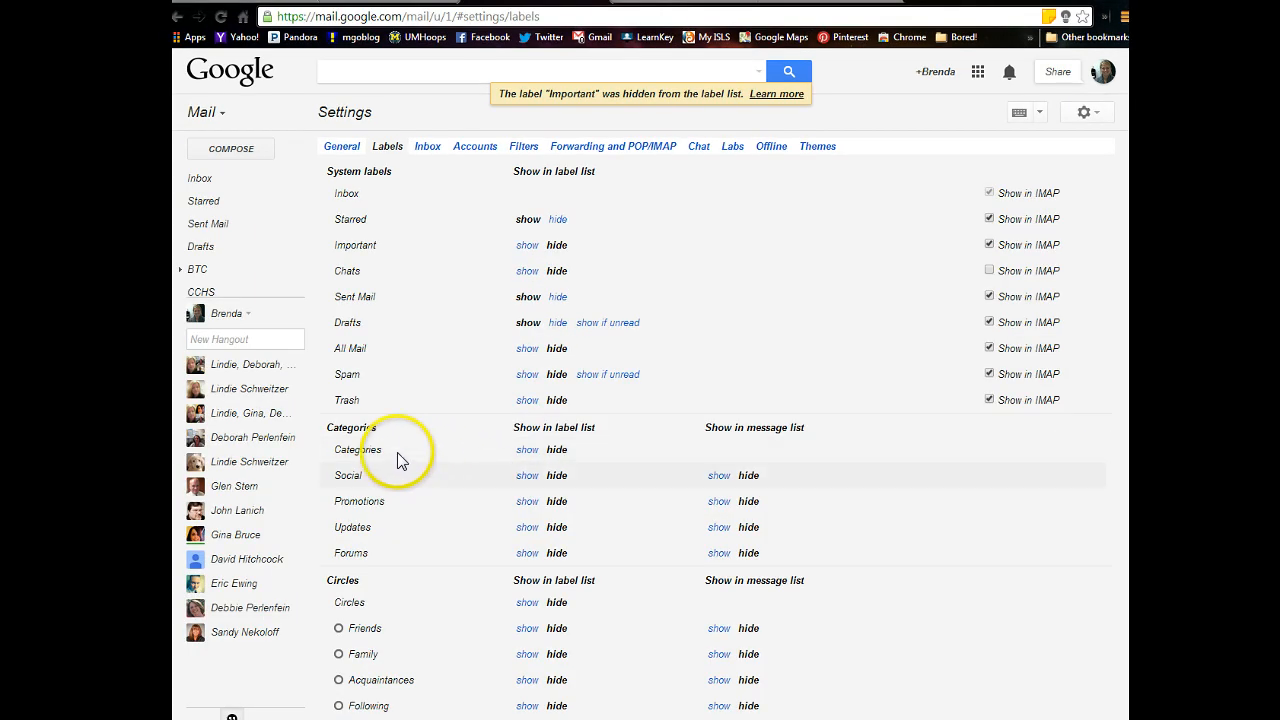
- Try showing Categories and the Promotions category in the label list, and hide both again
{"action": "left_click", "coordinate": [528, 451]}
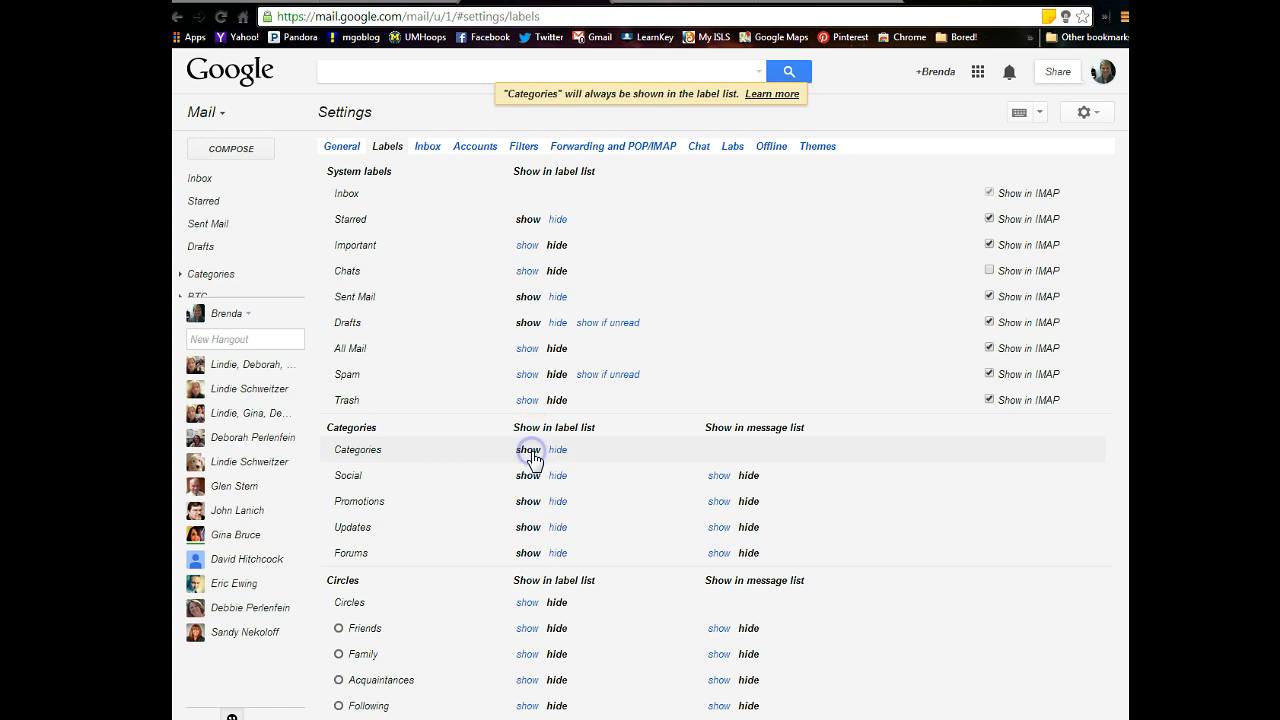
{"action": "left_click", "coordinate": [555, 450]}
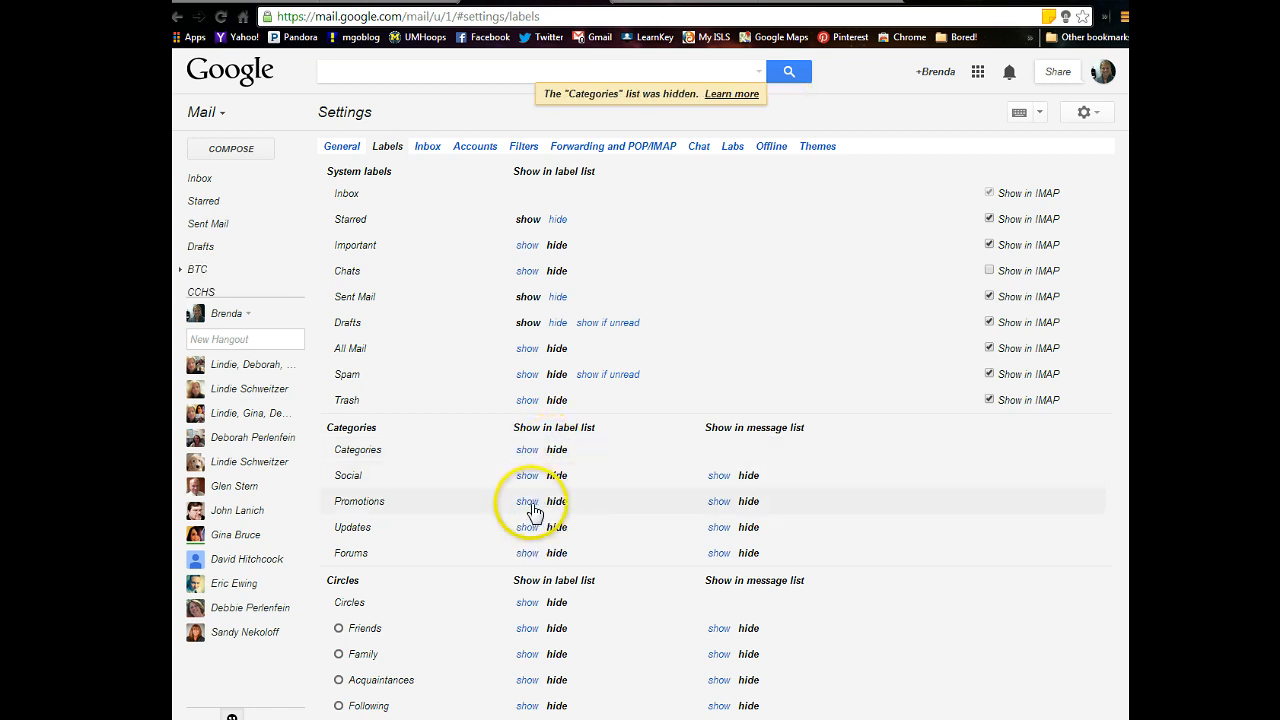
{"action": "left_click", "coordinate": [528, 502]}
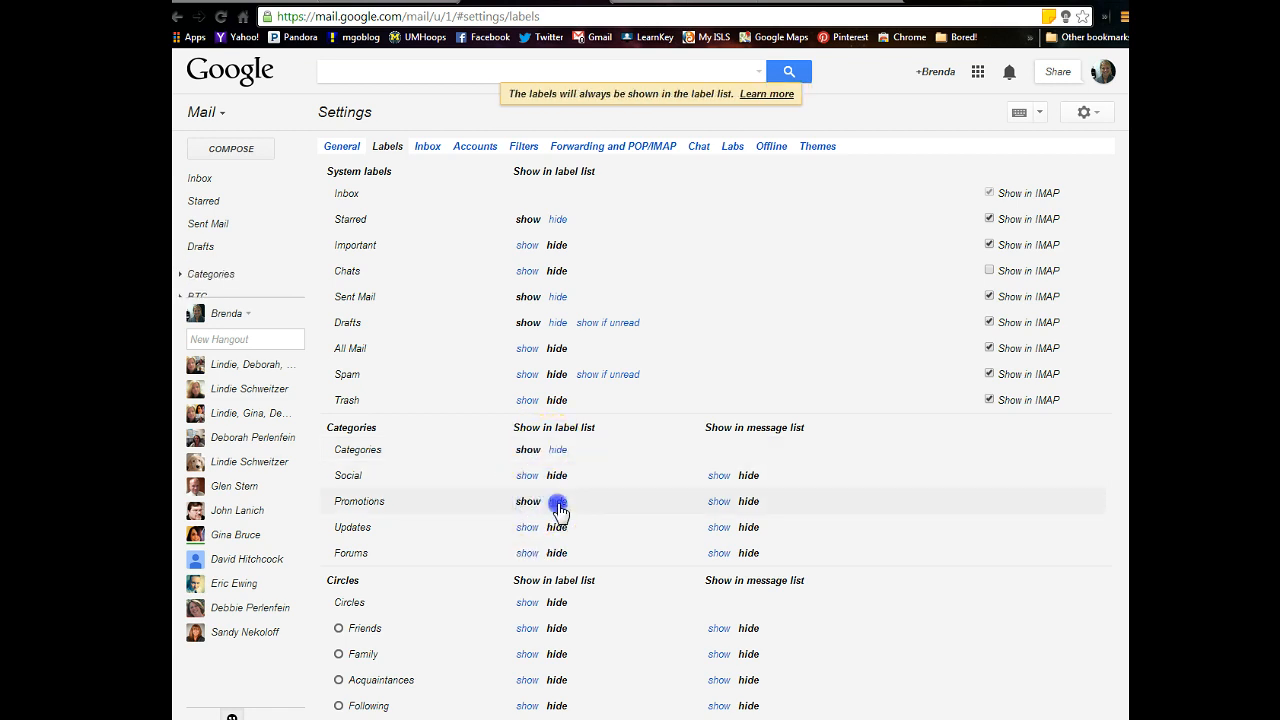
{"action": "left_click", "coordinate": [556, 503]}
{"action": "left_click", "coordinate": [556, 451]}
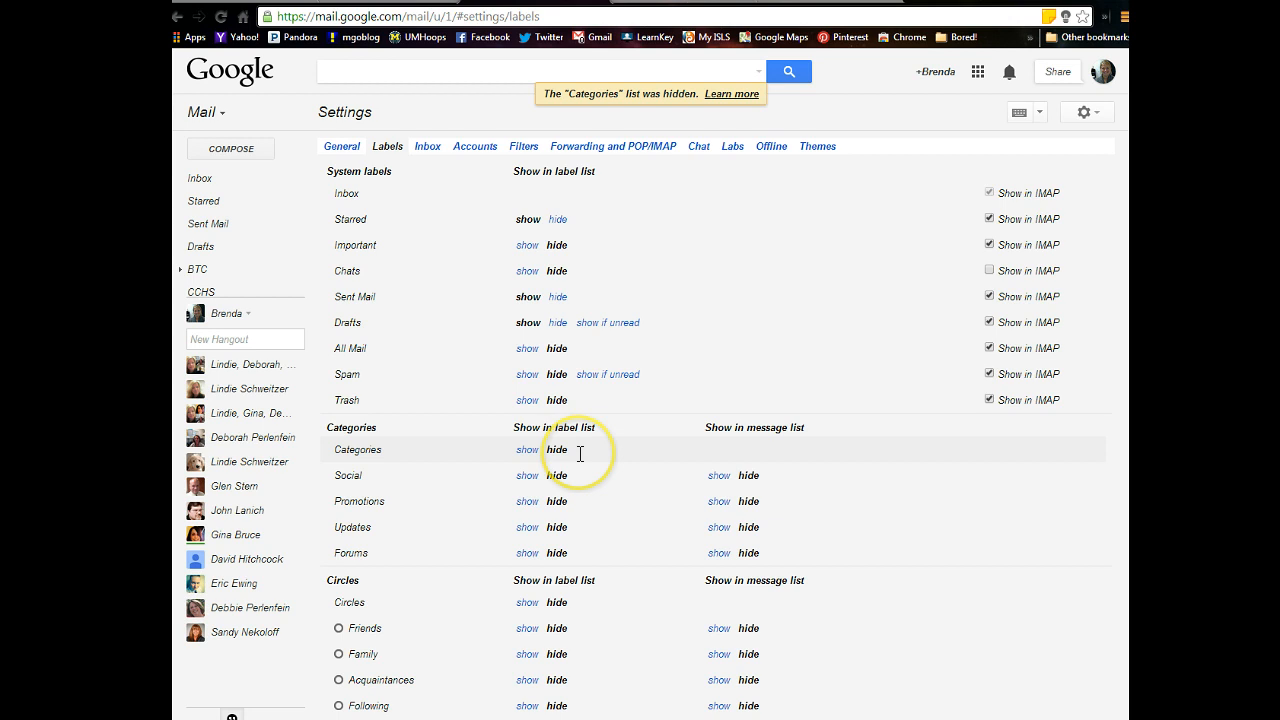
- Create a label named Administration nested under CCHS, and expand CCHS in the label list
{"action": "scroll", "coordinate": [580, 453], "scroll_direction": "down", "scroll_amount": 3}
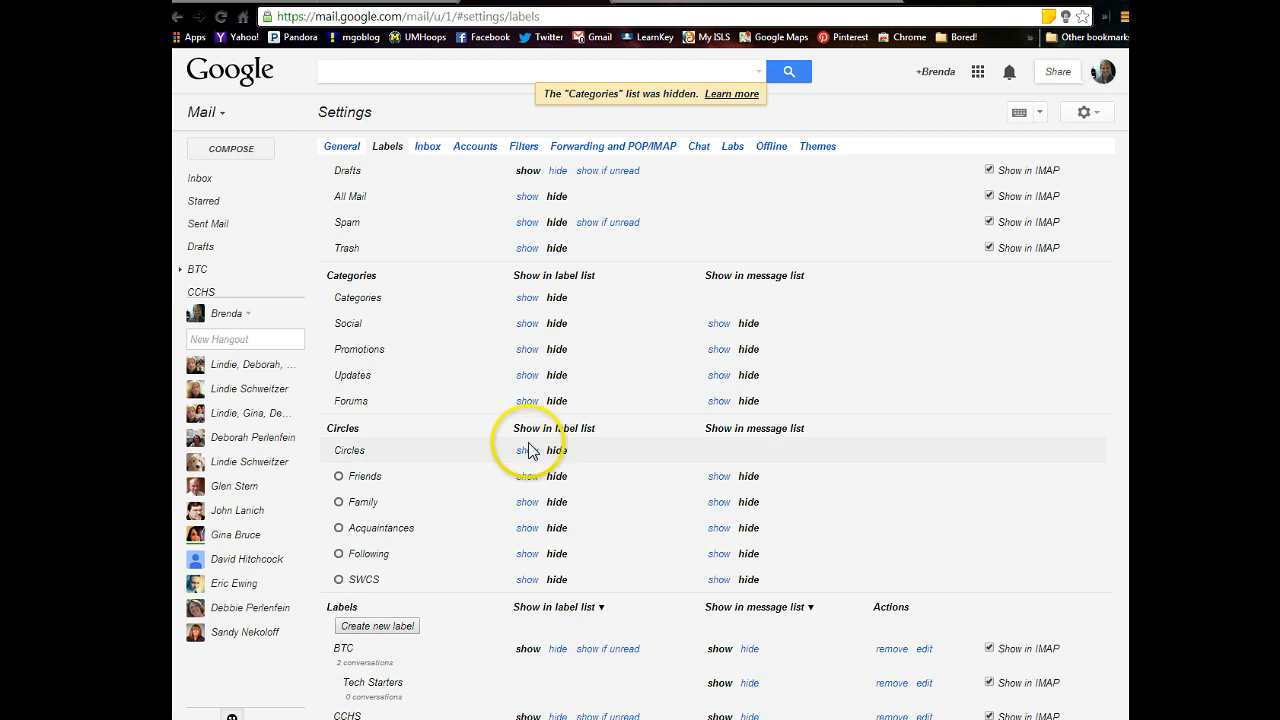
{"action": "scroll", "coordinate": [530, 445], "scroll_direction": "down", "scroll_amount": 3}
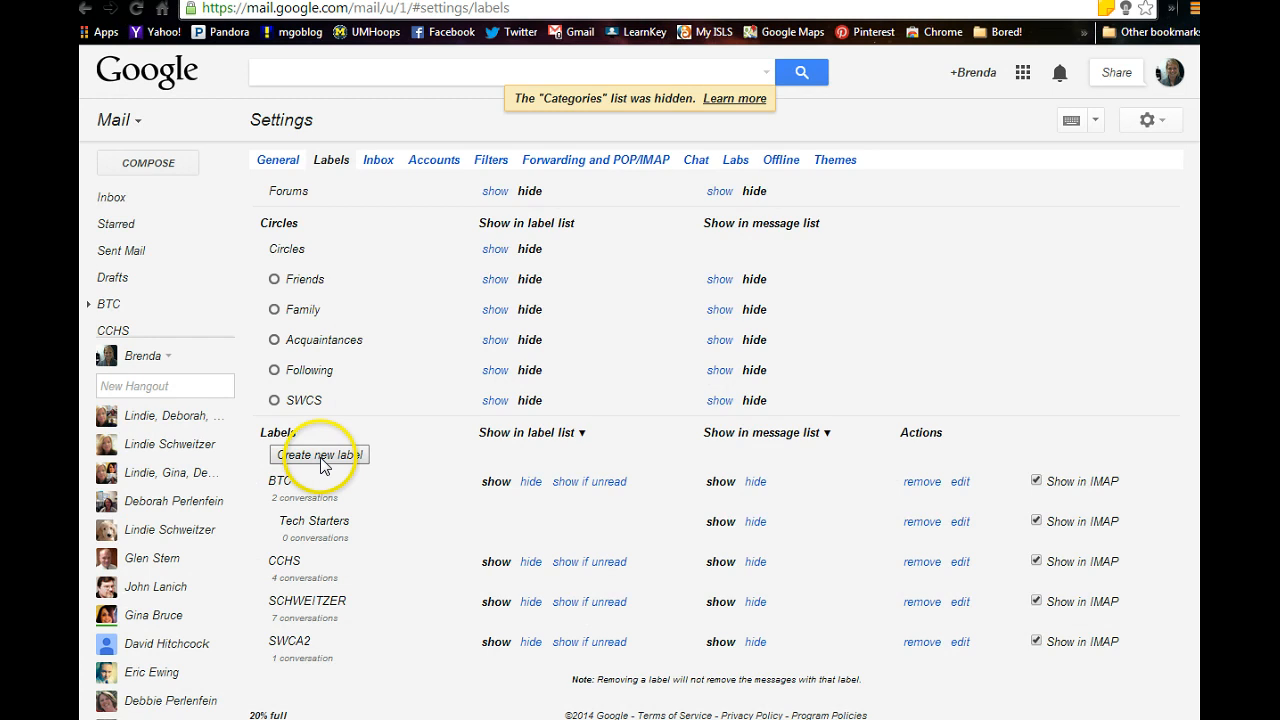
{"action": "left_click", "coordinate": [320, 455]}
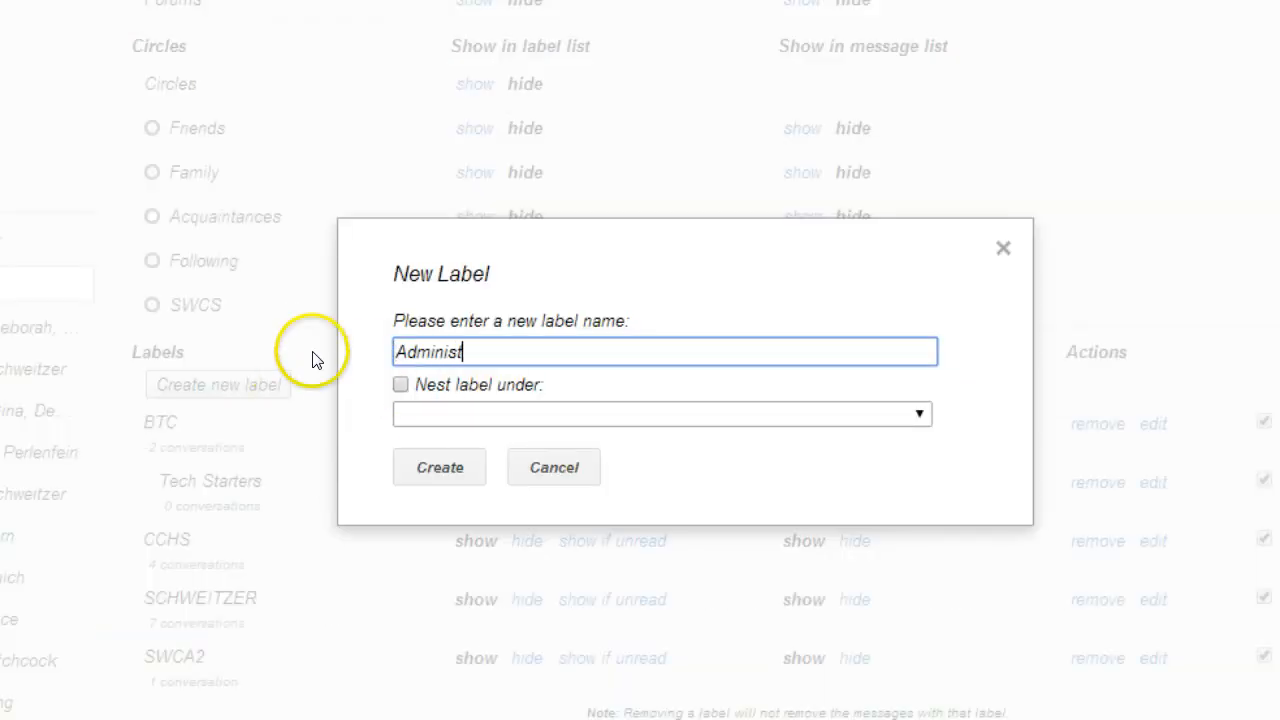
{"action": "left_click", "coordinate": [400, 384]}
{"action": "left_click", "coordinate": [782, 416]}
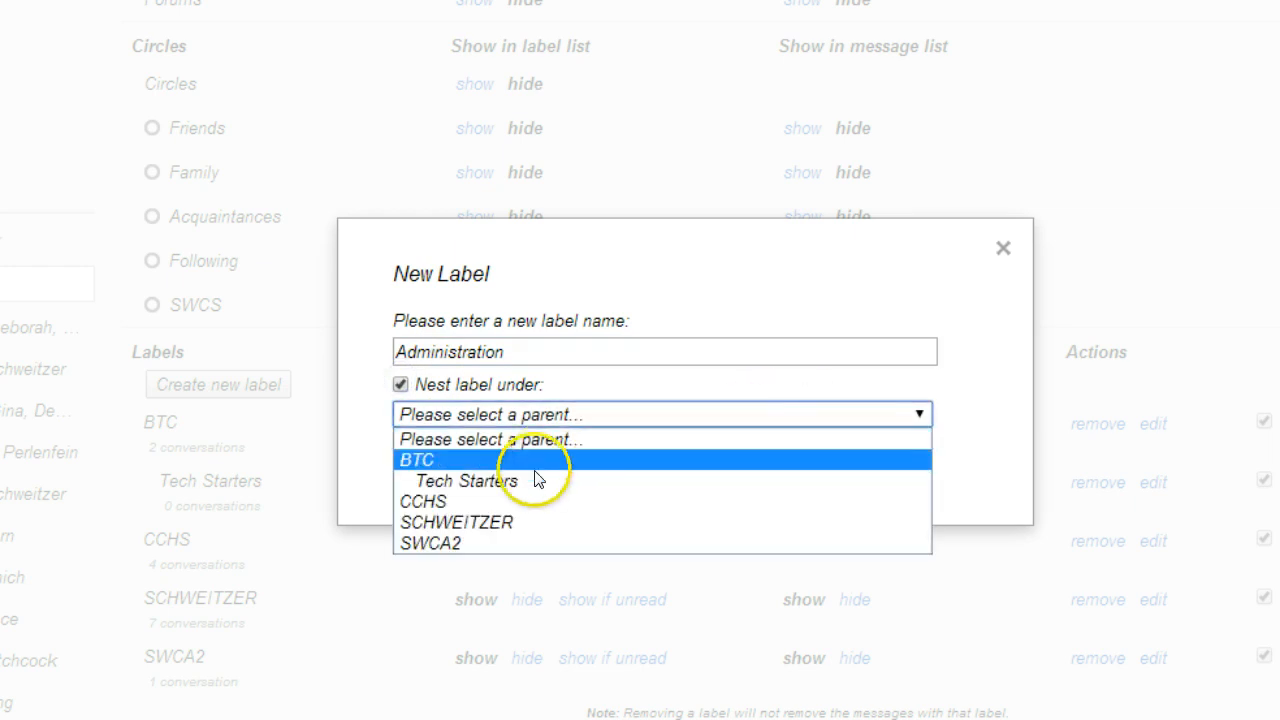
{"action": "left_click", "coordinate": [507, 494]}
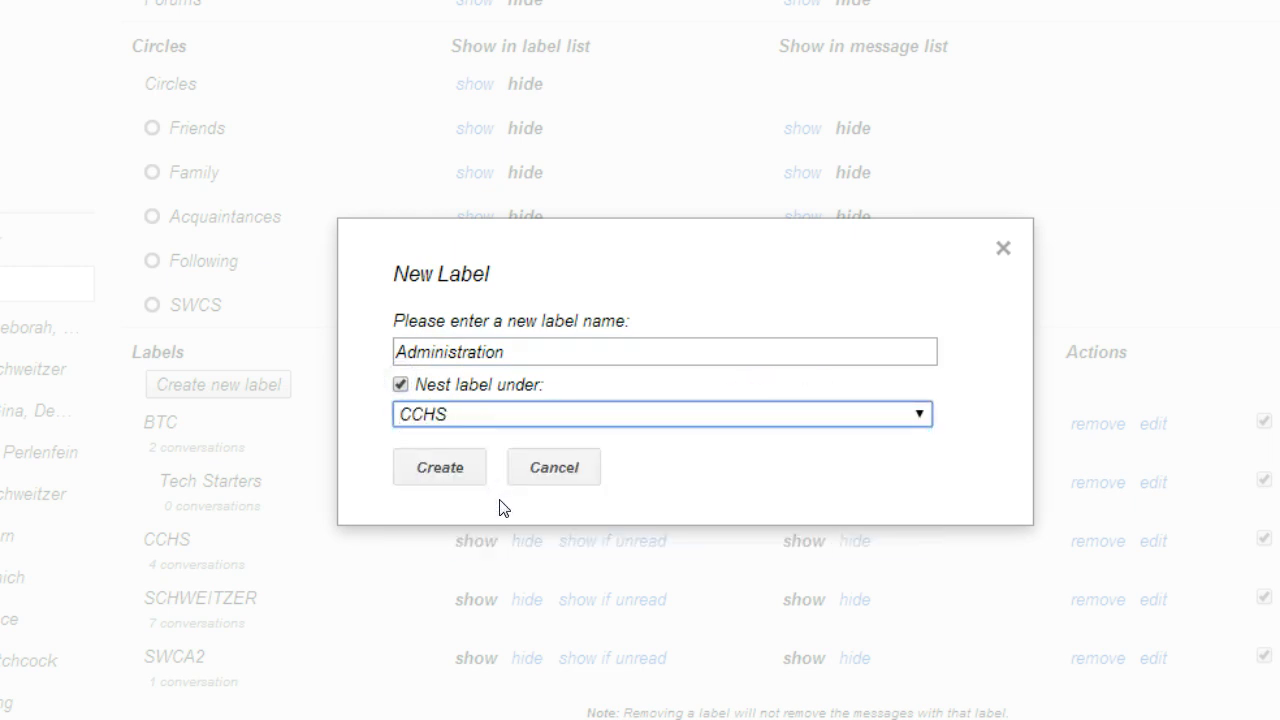
{"action": "left_click", "coordinate": [440, 470]}
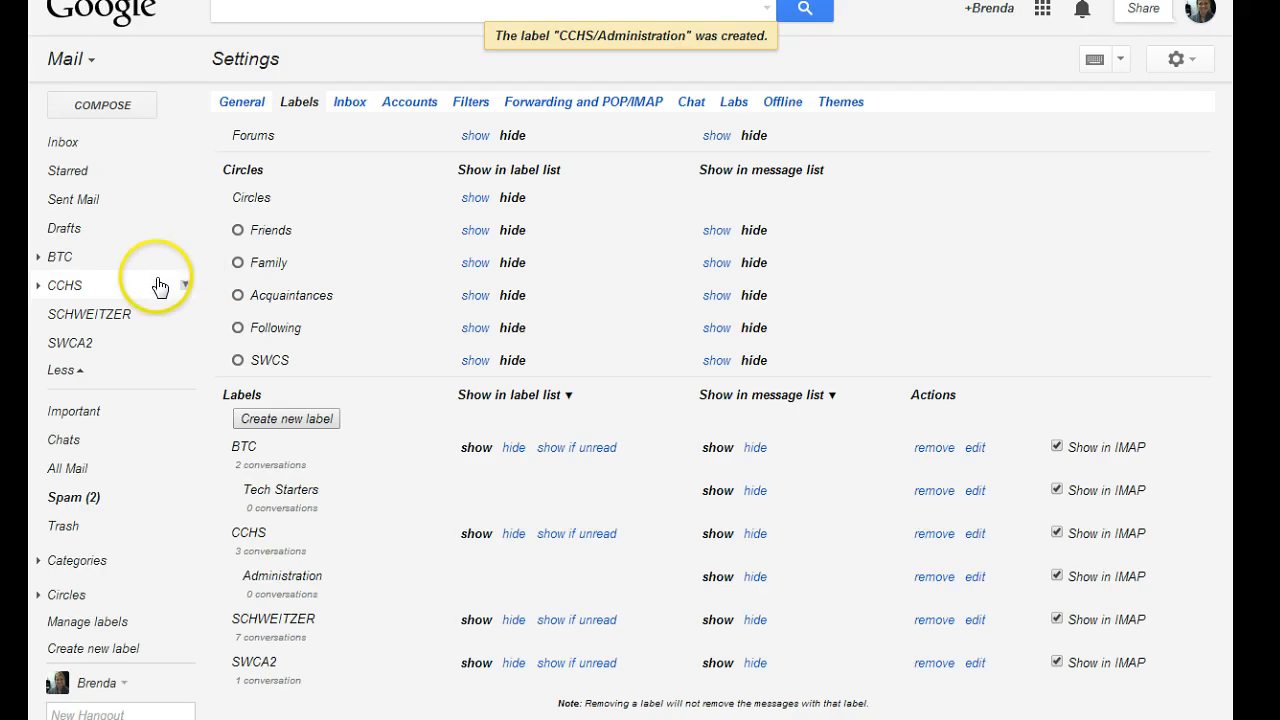
{"action": "left_click", "coordinate": [38, 285]}
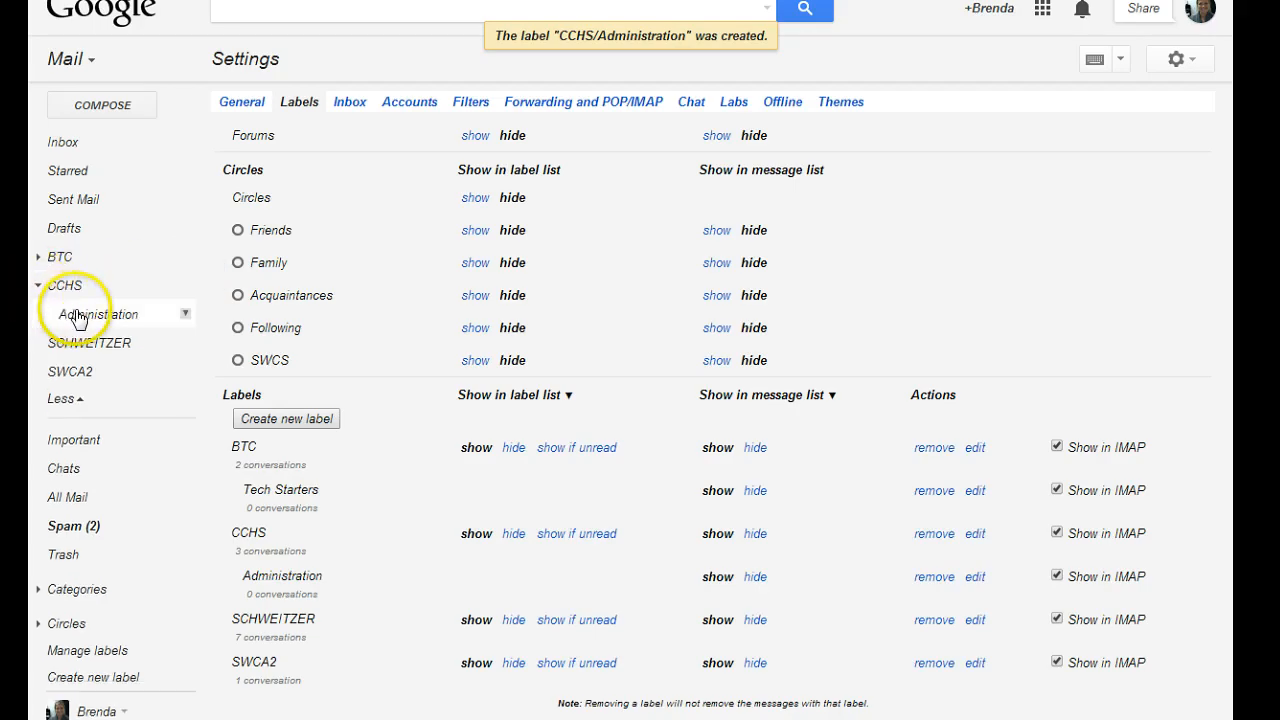
- Return to the inbox and move the "Copy of Going Google - FAQs" conversation to CCHS/Administration
{"action": "left_click", "coordinate": [73, 147]}
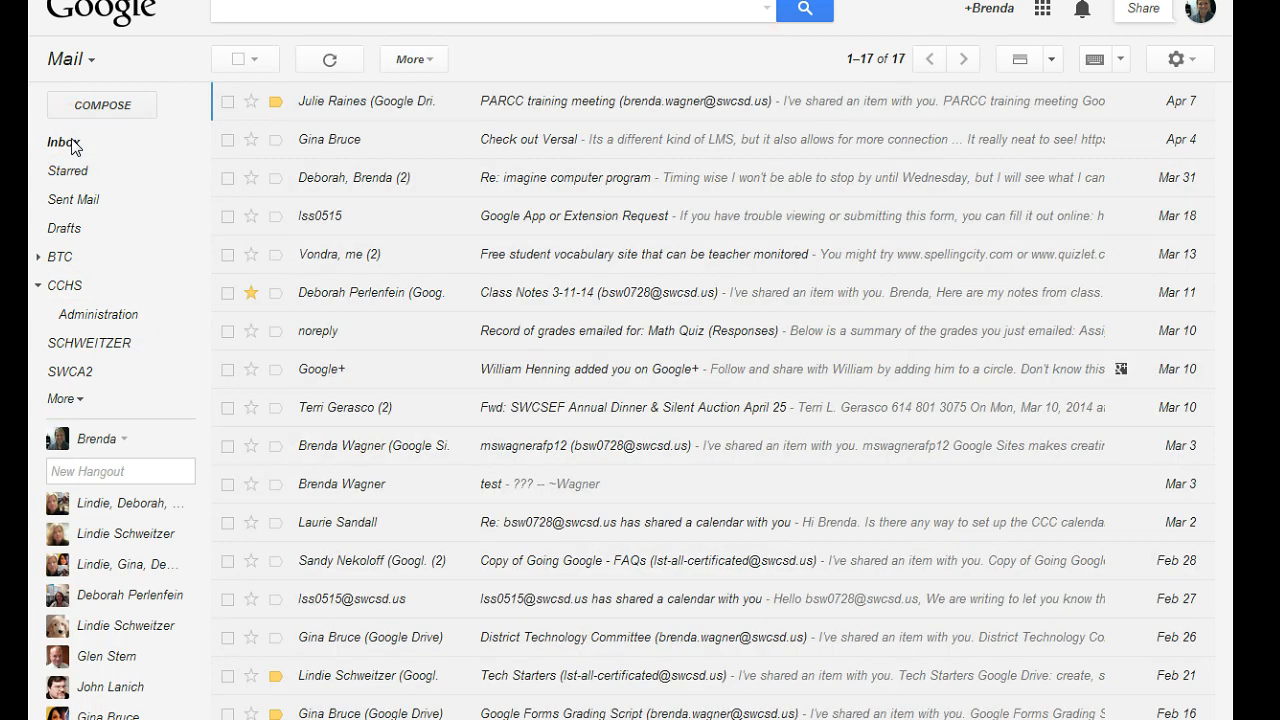
{"action": "left_click", "coordinate": [253, 560]}
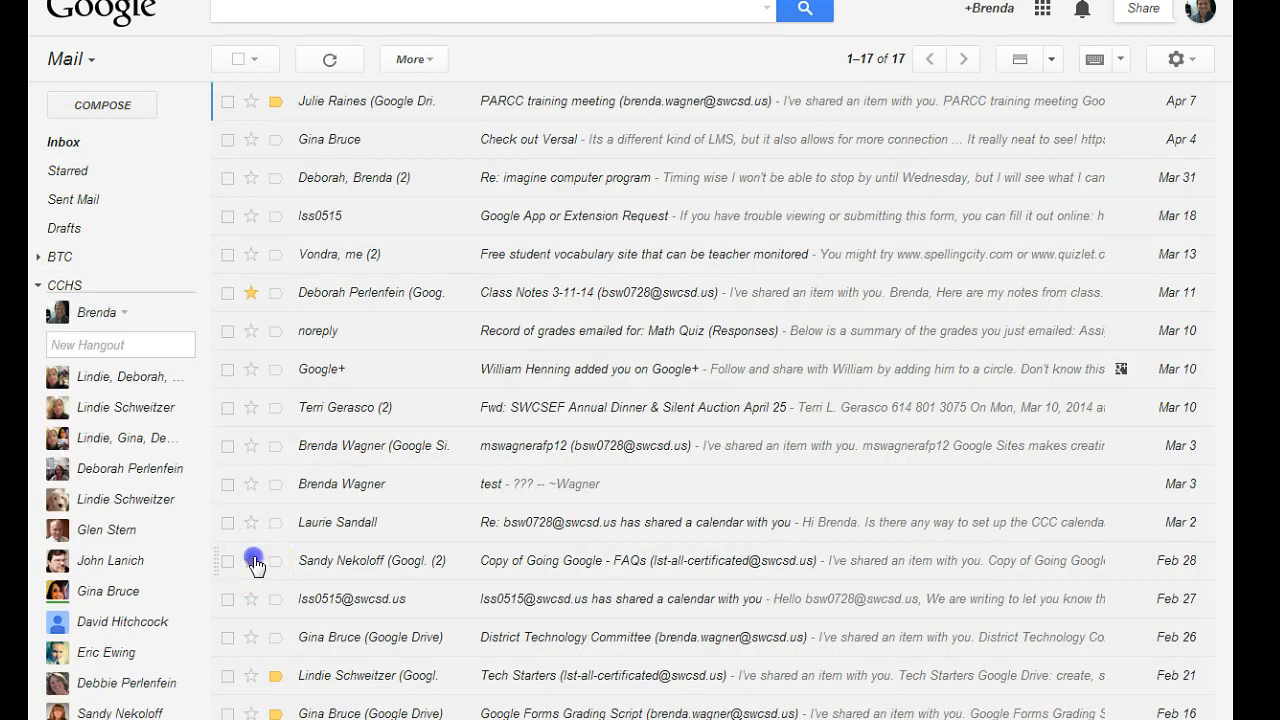
{"action": "left_click", "coordinate": [228, 560]}
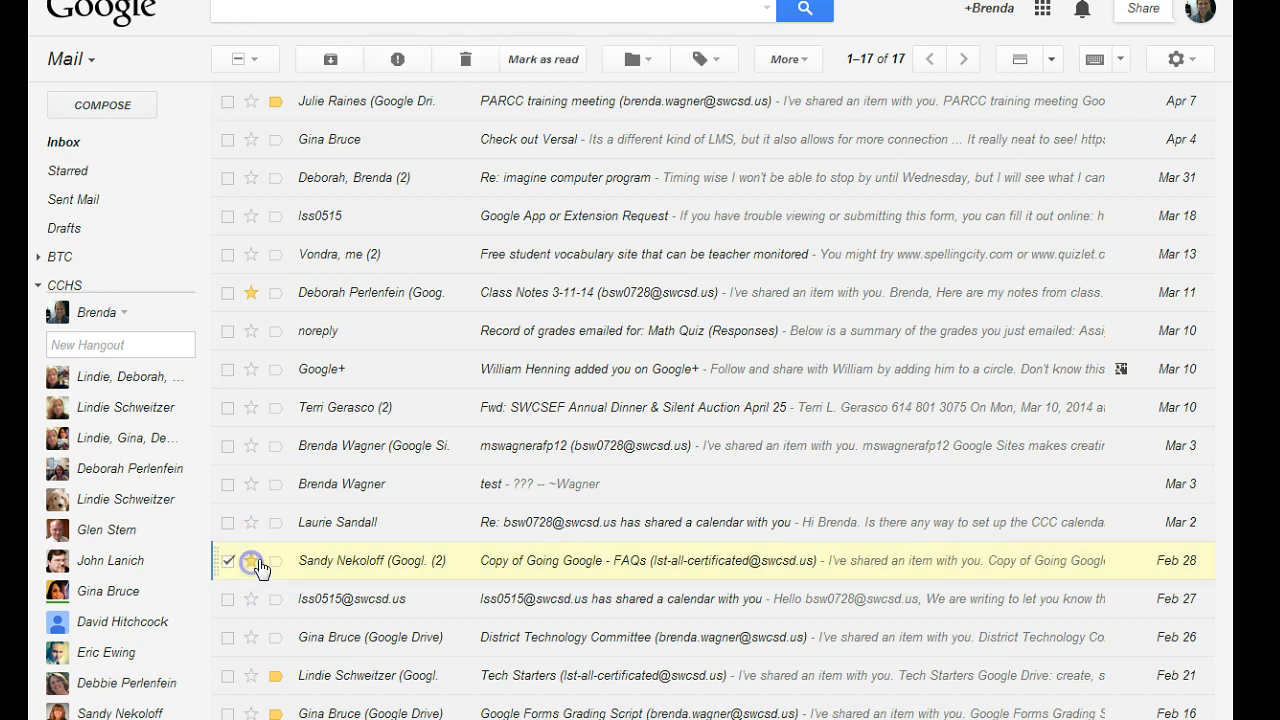
{"action": "left_click", "coordinate": [645, 62]}
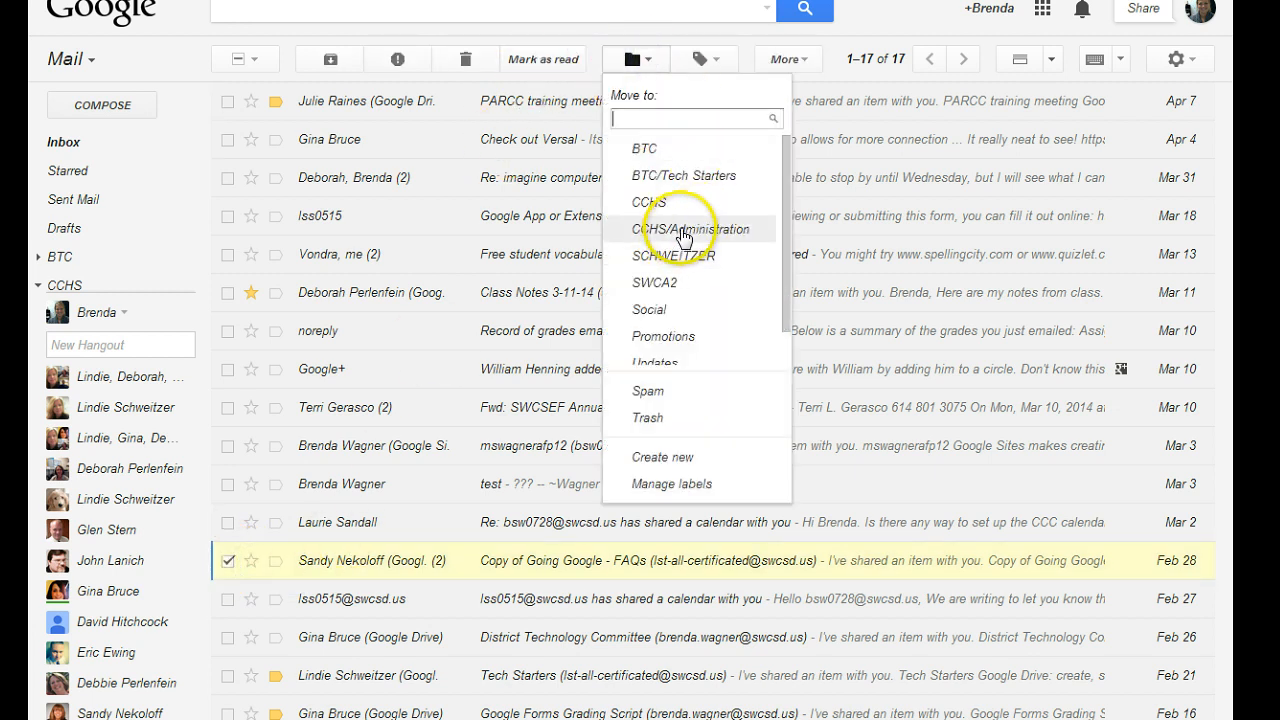
{"action": "left_click", "coordinate": [683, 235]}
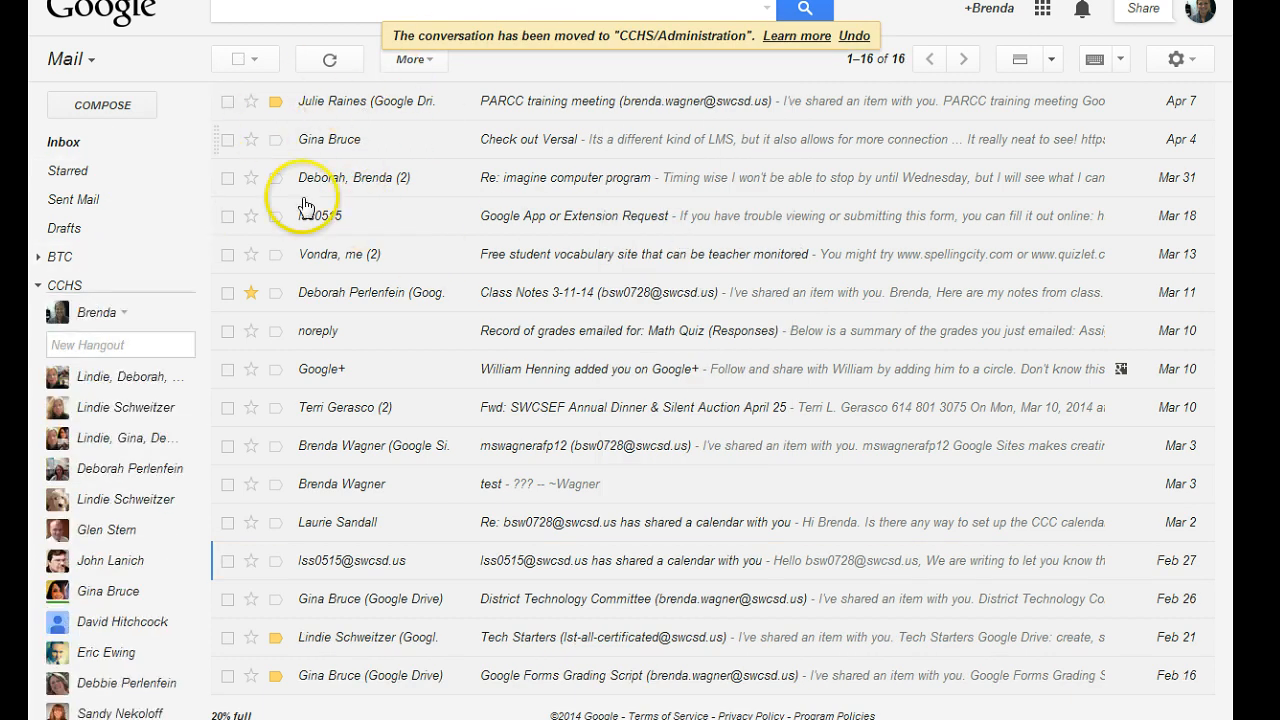
- Create another label named Administration, nested under SWCA2, from the expanded label list
{"action": "mouse_move", "coordinate": [171, 289]}
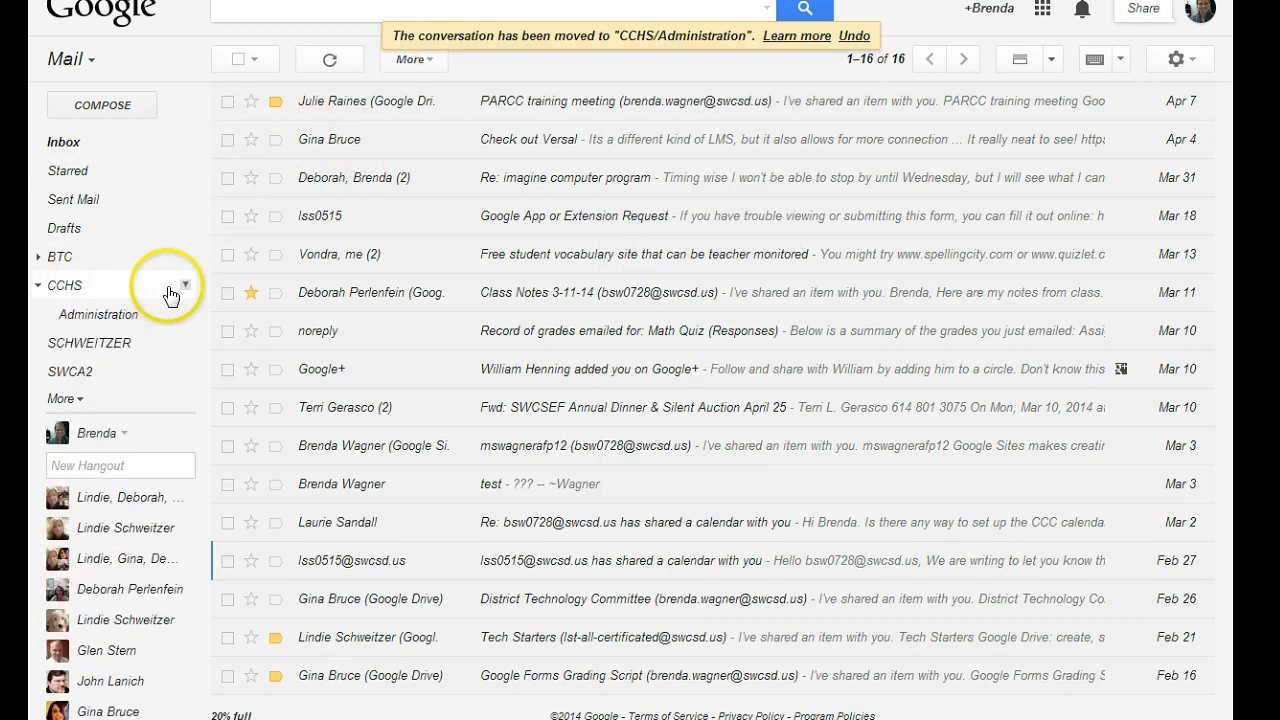
{"action": "left_click", "coordinate": [76, 405]}
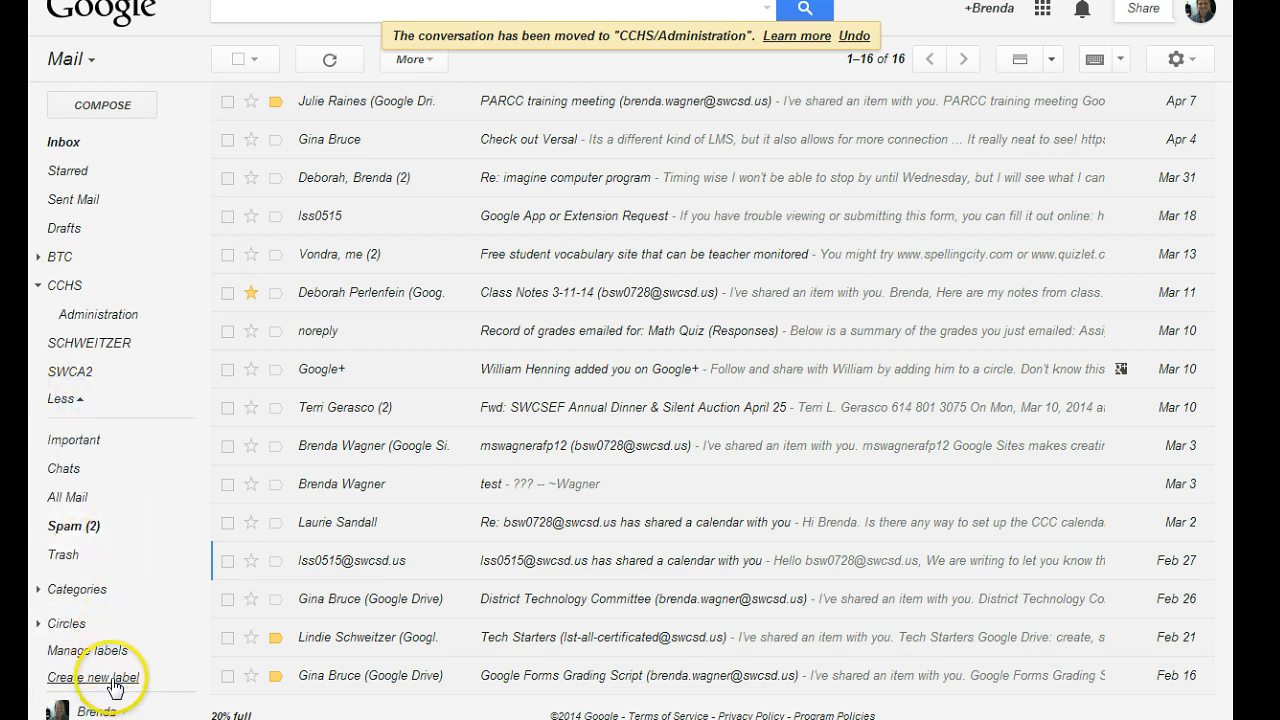
{"action": "left_click", "coordinate": [112, 680]}
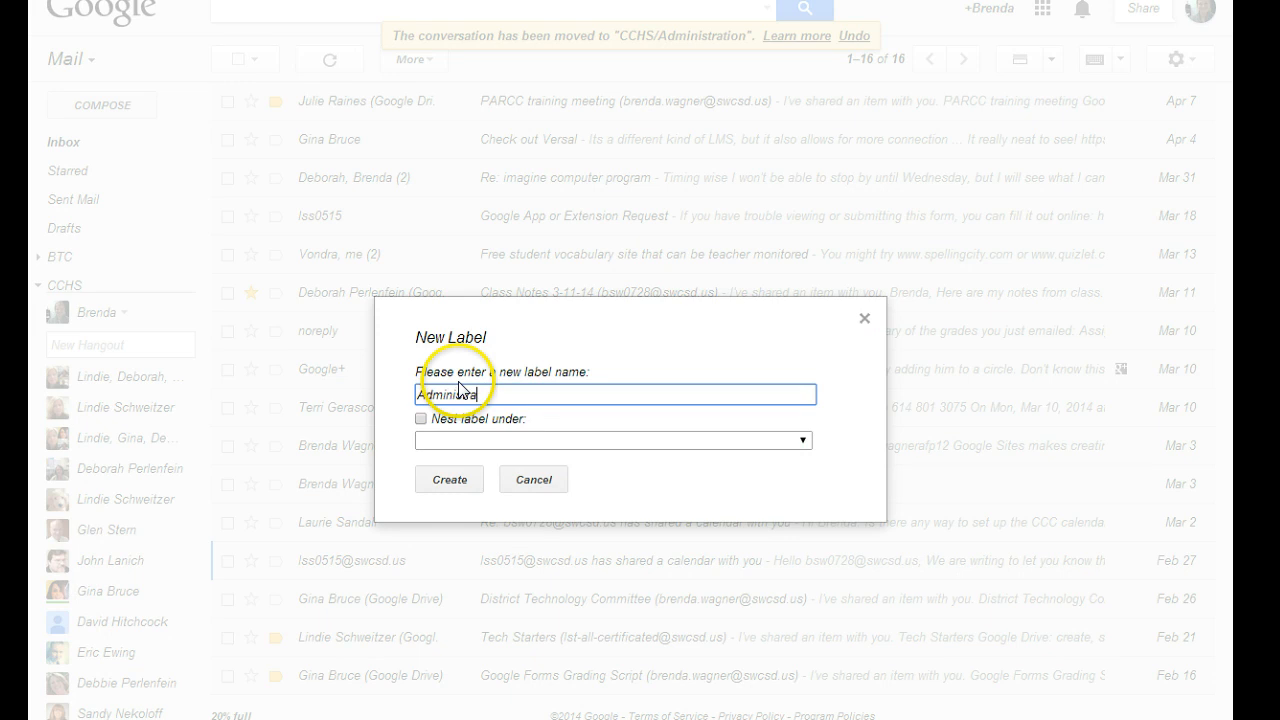
{"action": "left_click", "coordinate": [420, 418]}
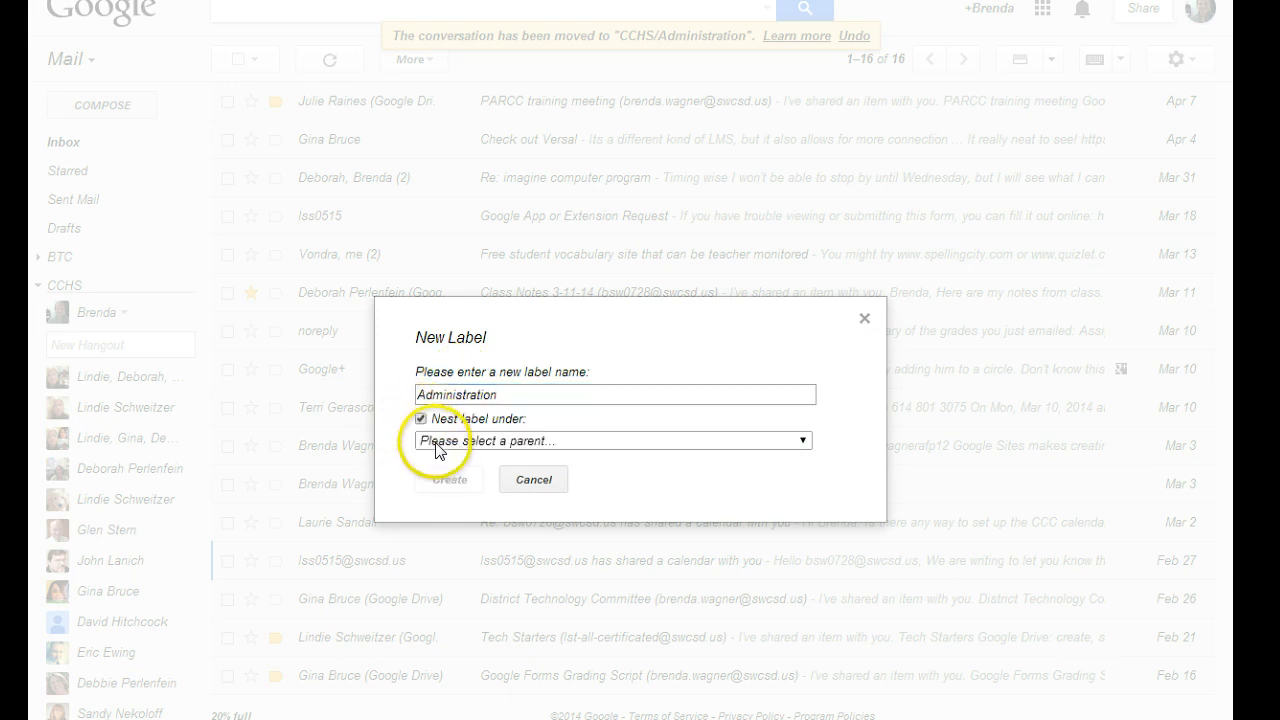
{"action": "left_click", "coordinate": [440, 441]}
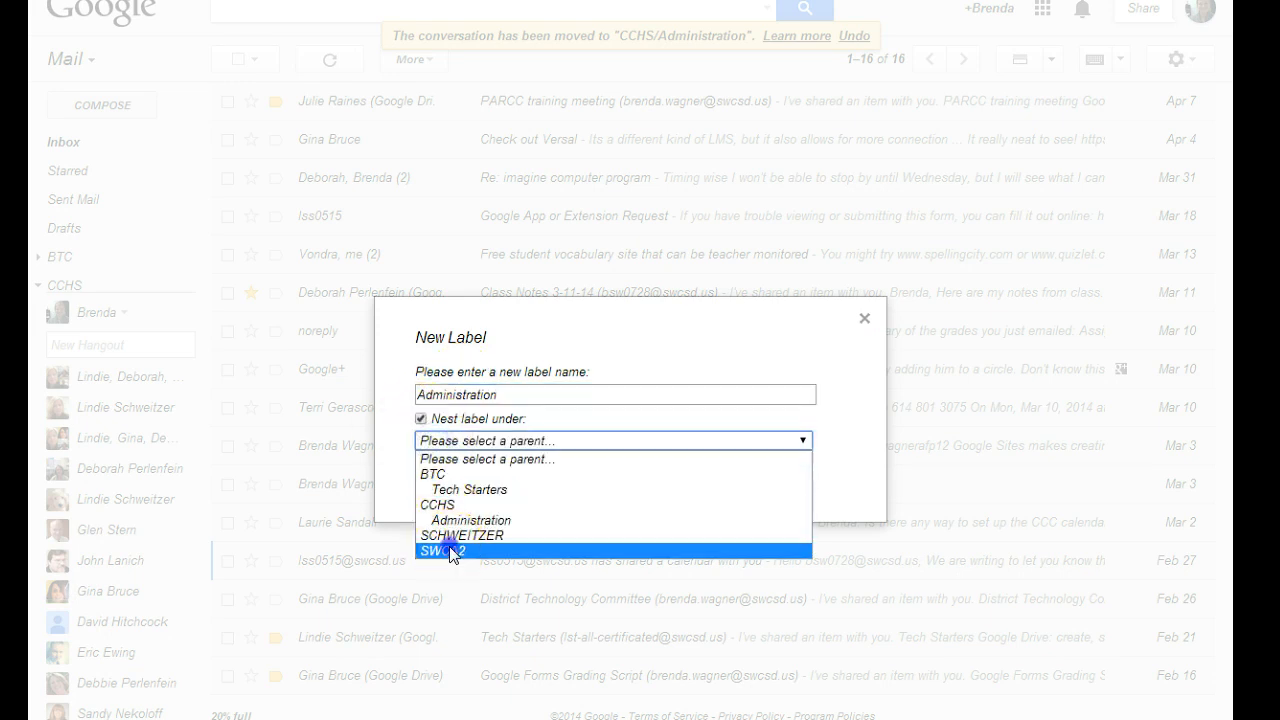
{"action": "left_click", "coordinate": [443, 550]}
{"action": "left_click", "coordinate": [460, 486]}
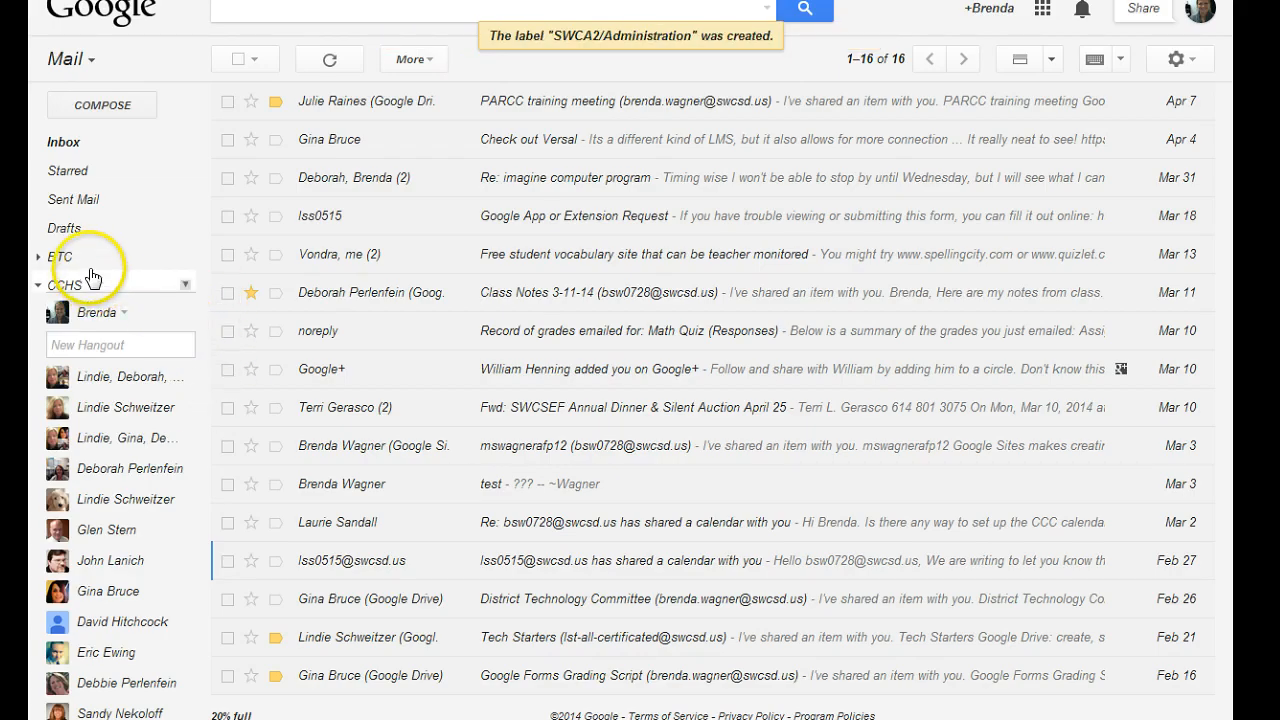
{"action": "mouse_move", "coordinate": [98, 283]}
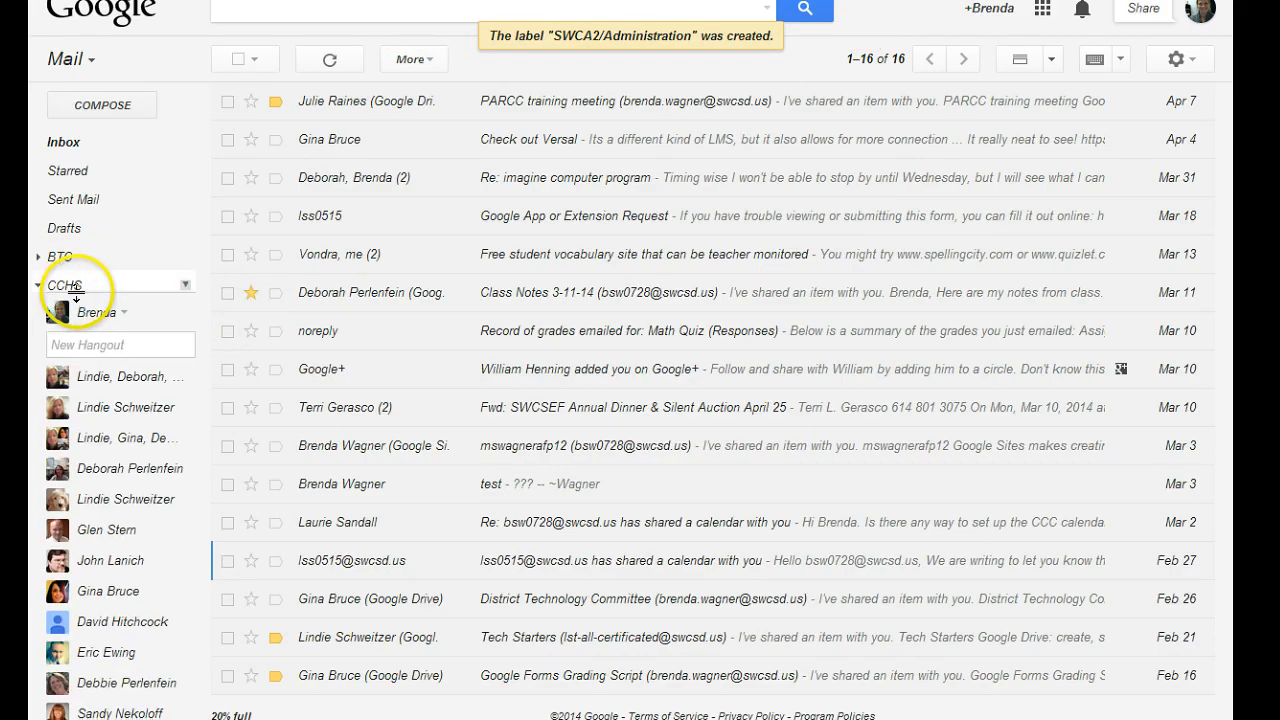
{"action": "mouse_move", "coordinate": [73, 259]}
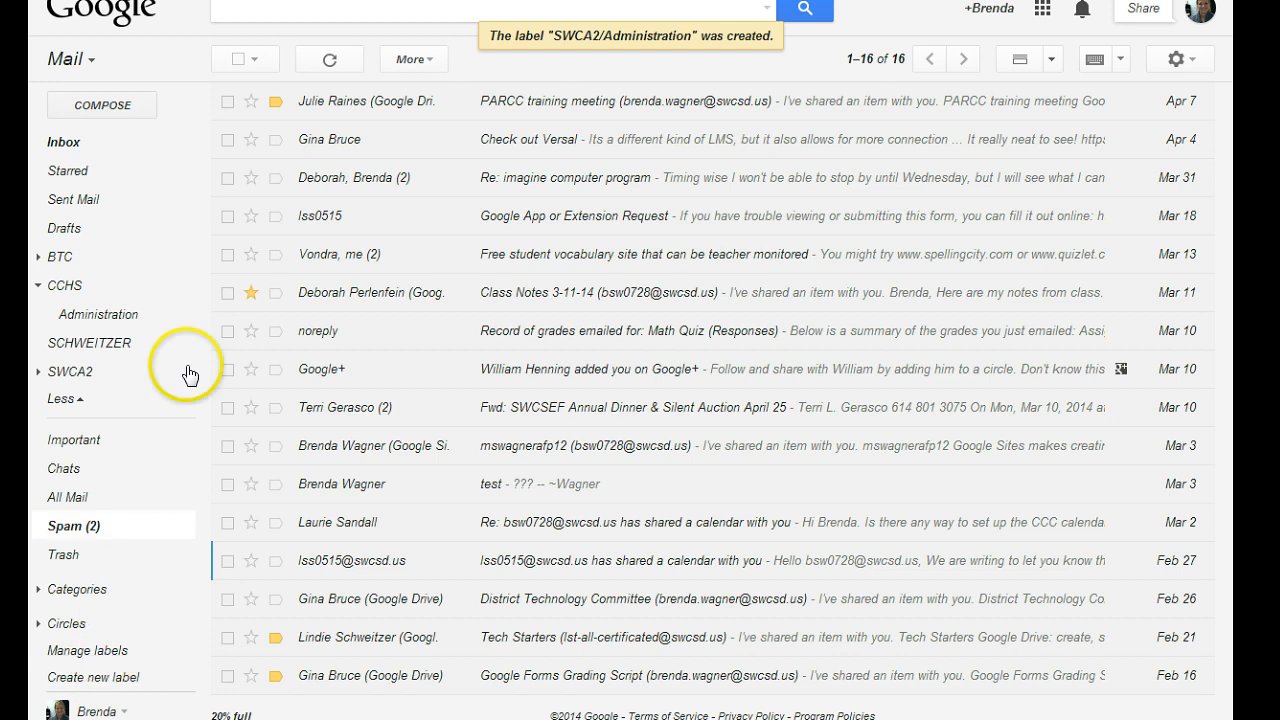
- Move the "Free student vocabulary site that can be teacher monitored" conversation from the inbox to SWCA2
{"action": "left_click", "coordinate": [228, 255]}
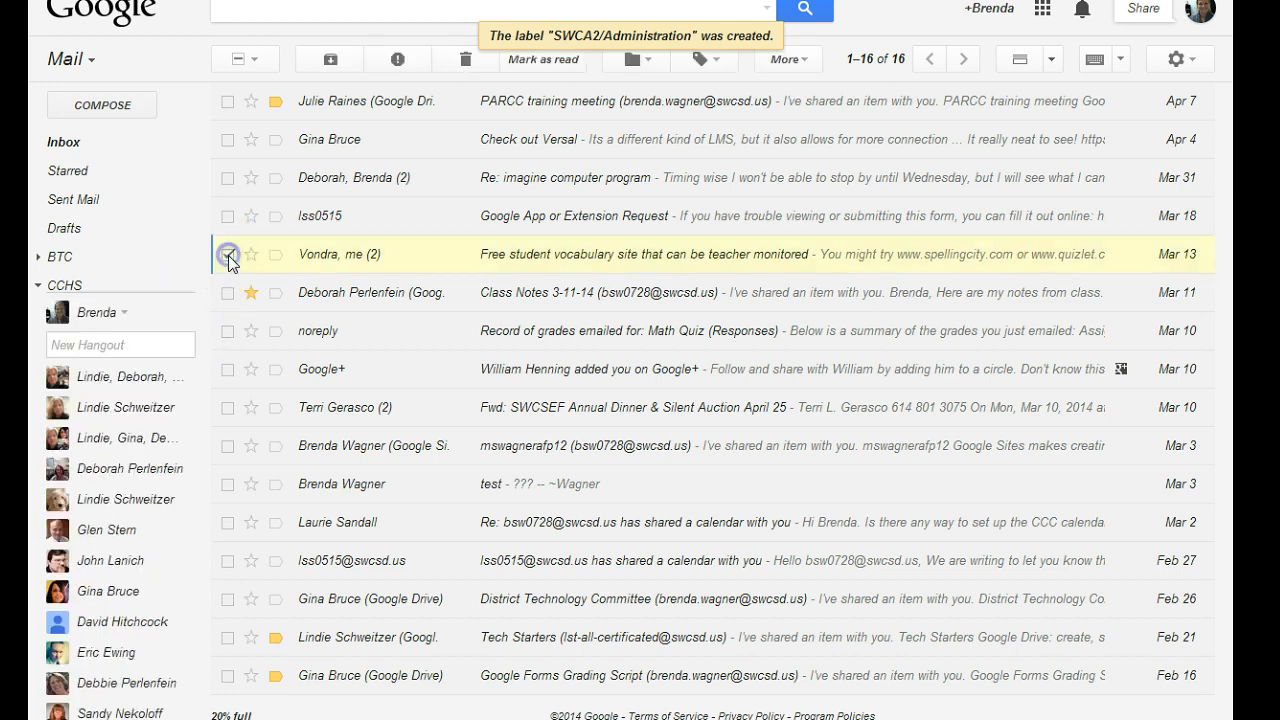
{"action": "left_click", "coordinate": [652, 66]}
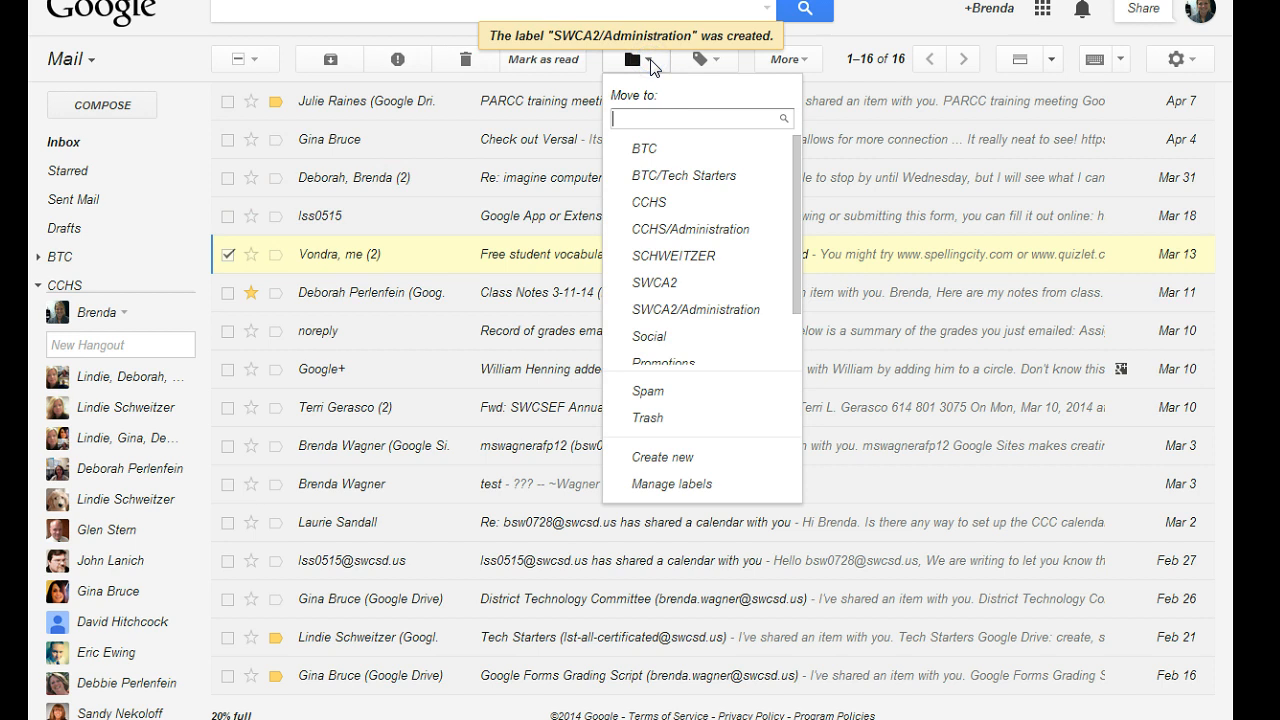
{"action": "left_click", "coordinate": [669, 285]}
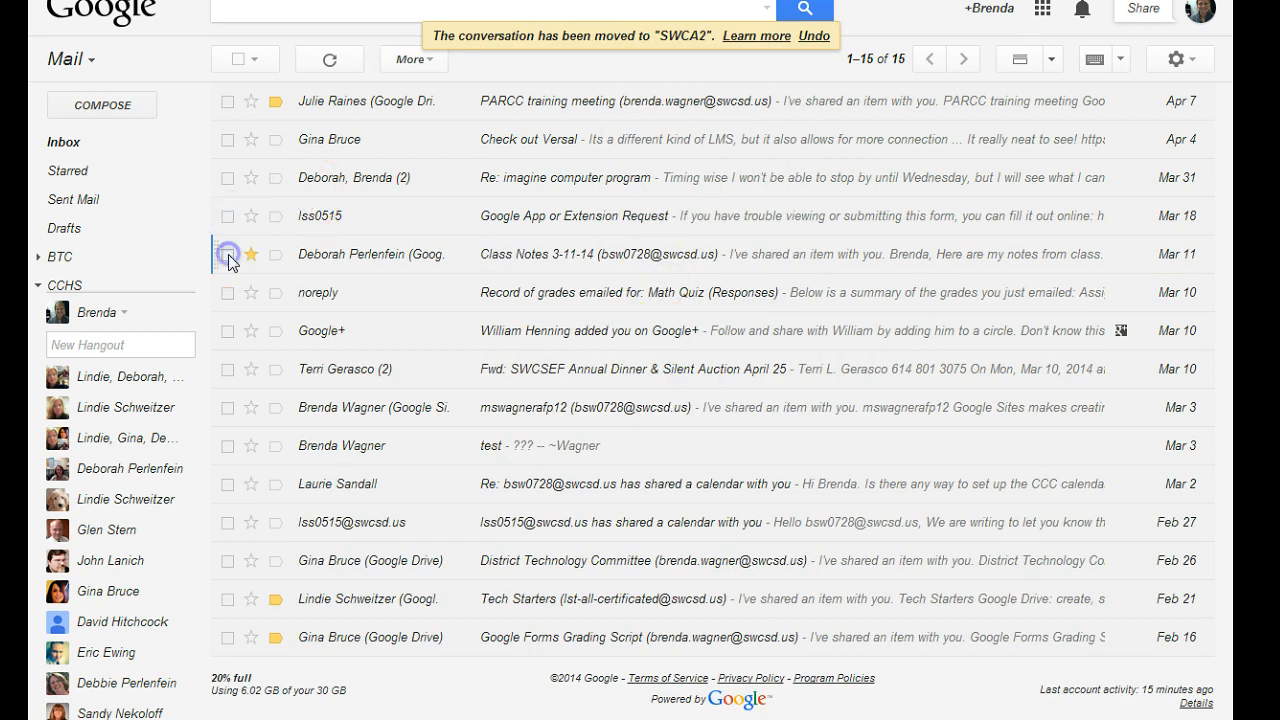
- Apply the CCHS label to the starred "Class Notes 3-11-14" conversation while keeping it in the inbox
{"action": "left_click", "coordinate": [228, 254]}
{"action": "left_click", "coordinate": [705, 60]}
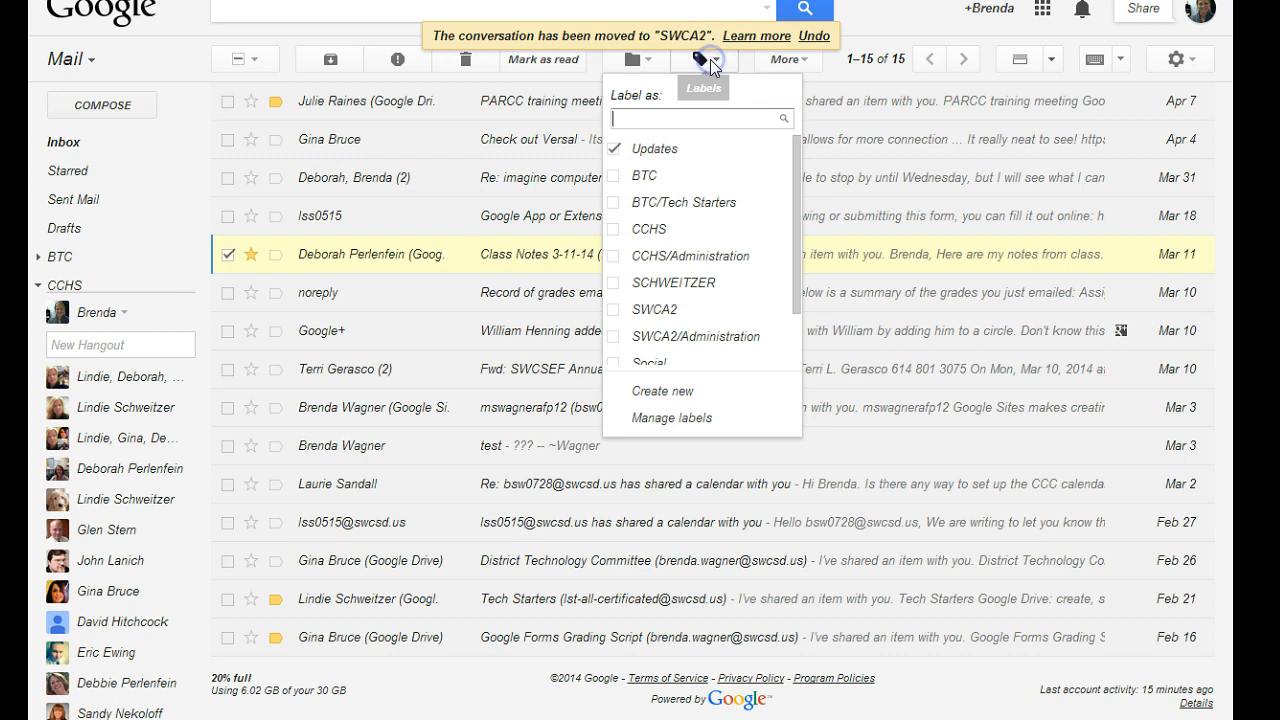
{"action": "left_click", "coordinate": [647, 229]}
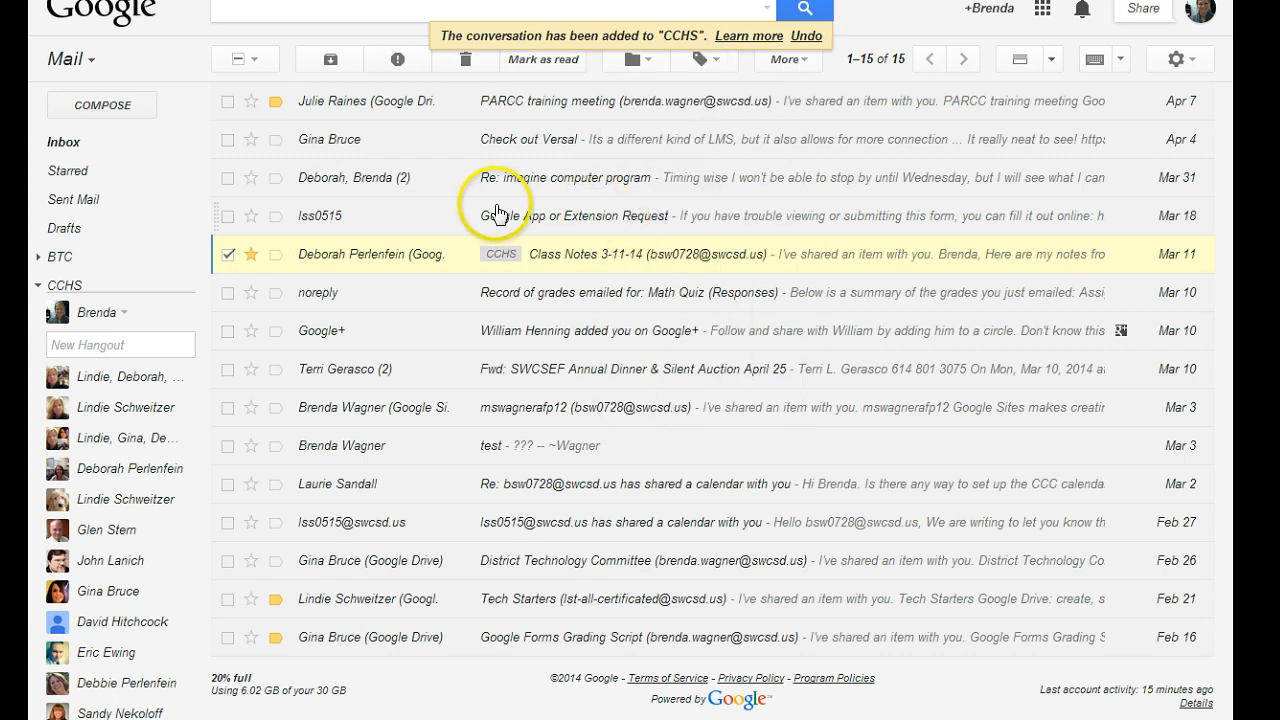